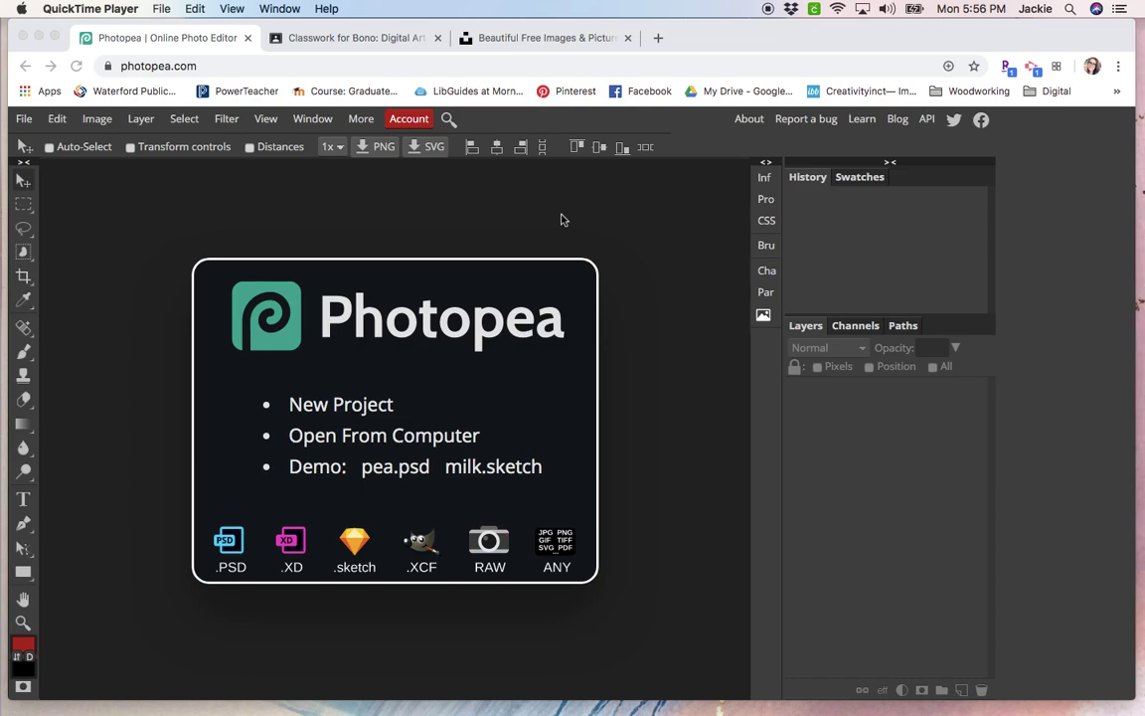
- On the Classroom class page, open the Wood Textures Drive folder under Materials > Textures
{"action": "left_click", "coordinate": [401, 40]}
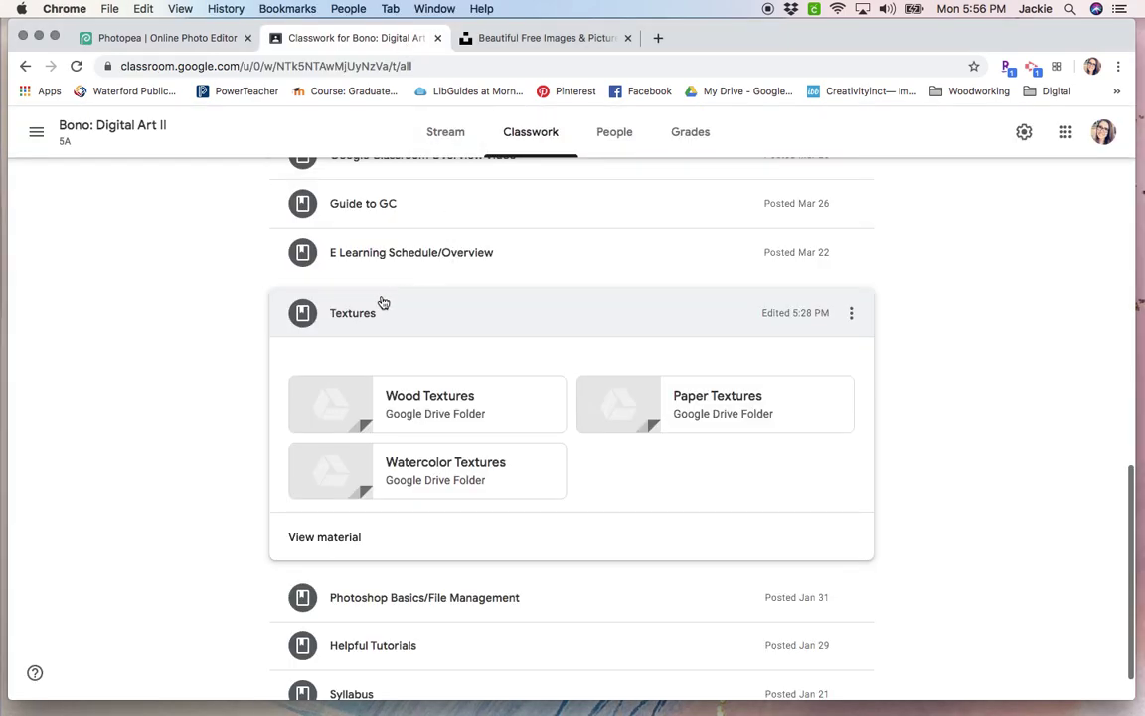
{"action": "scroll", "coordinate": [491, 296], "scroll_direction": "up", "scroll_amount": 4}
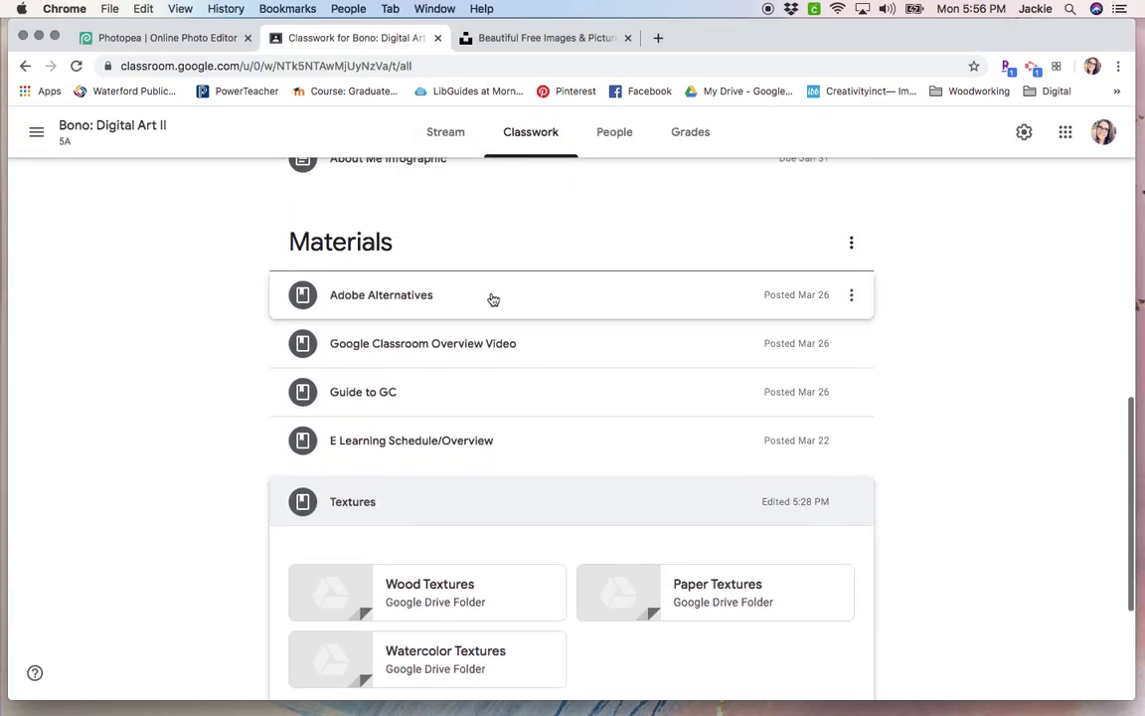
{"action": "scroll", "coordinate": [492, 299], "scroll_direction": "down", "scroll_amount": 3}
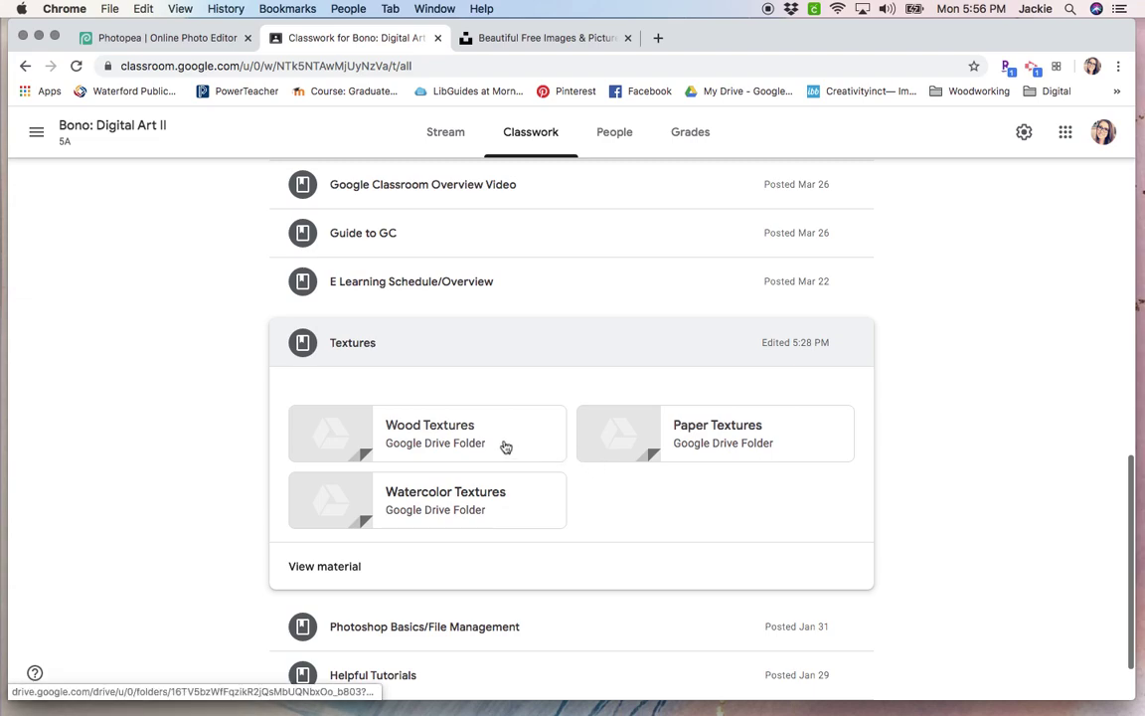
{"action": "left_click", "coordinate": [447, 432]}
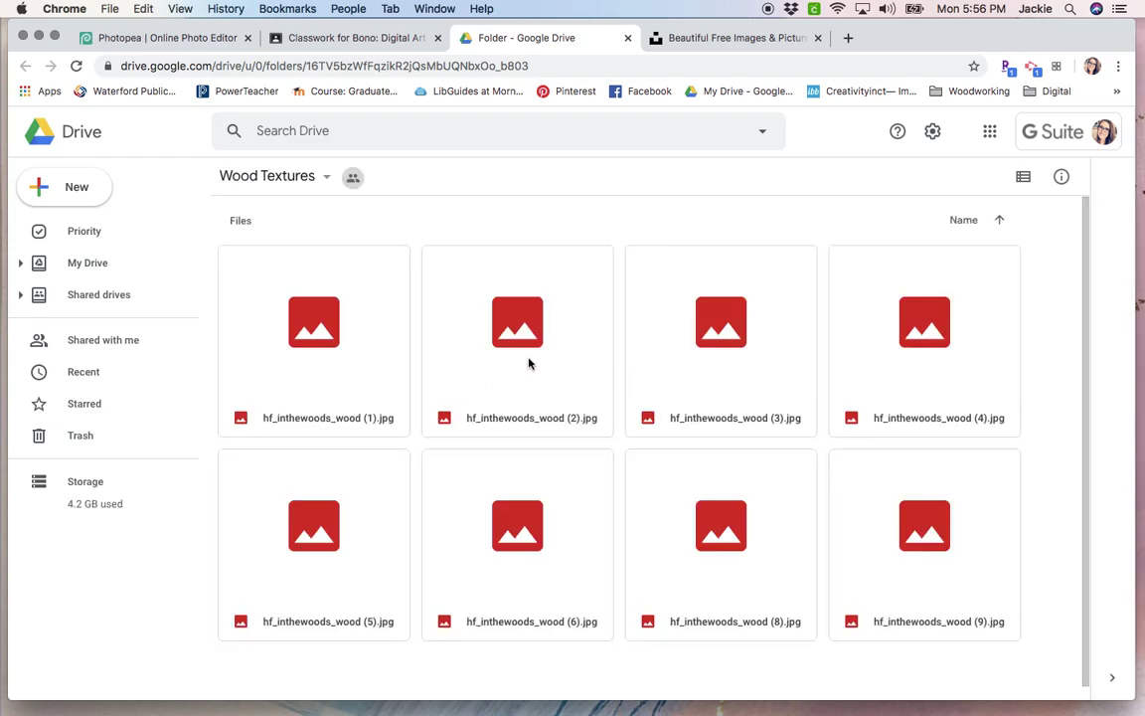
- Search Unsplash for 'paint' and download the assorted paint pots and brushes photo
{"action": "left_click", "coordinate": [740, 40]}
{"action": "left_click", "coordinate": [317, 453]}
{"action": "type", "text": "paint"}
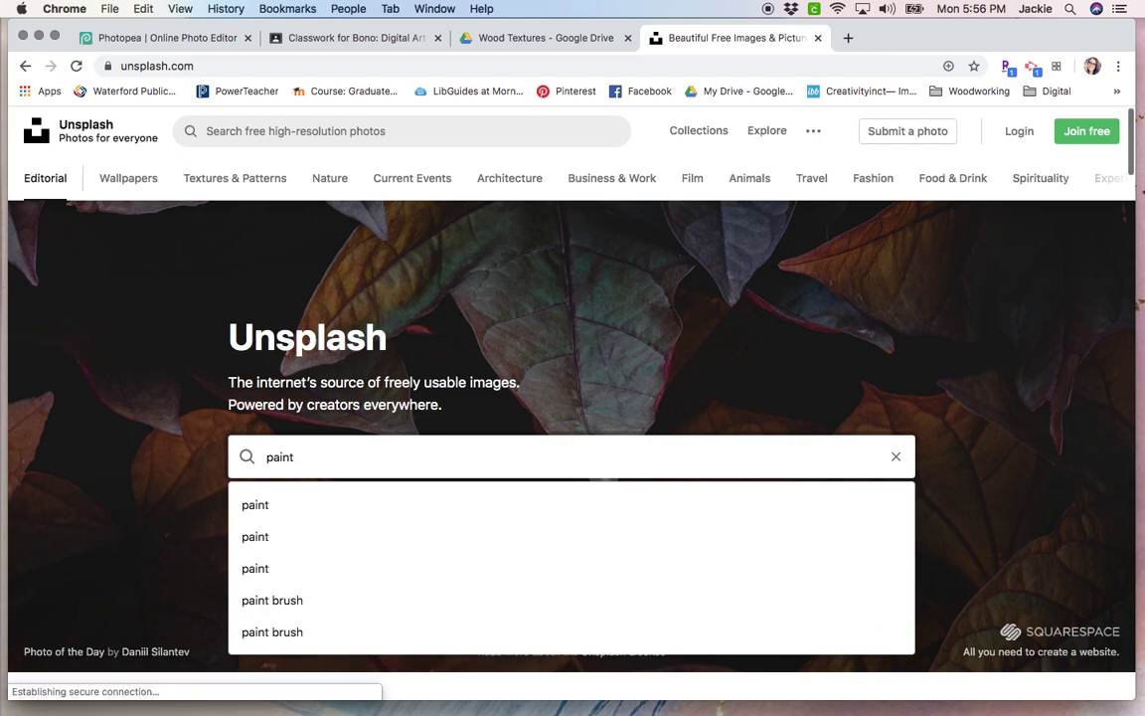
{"action": "key", "text": "Return"}
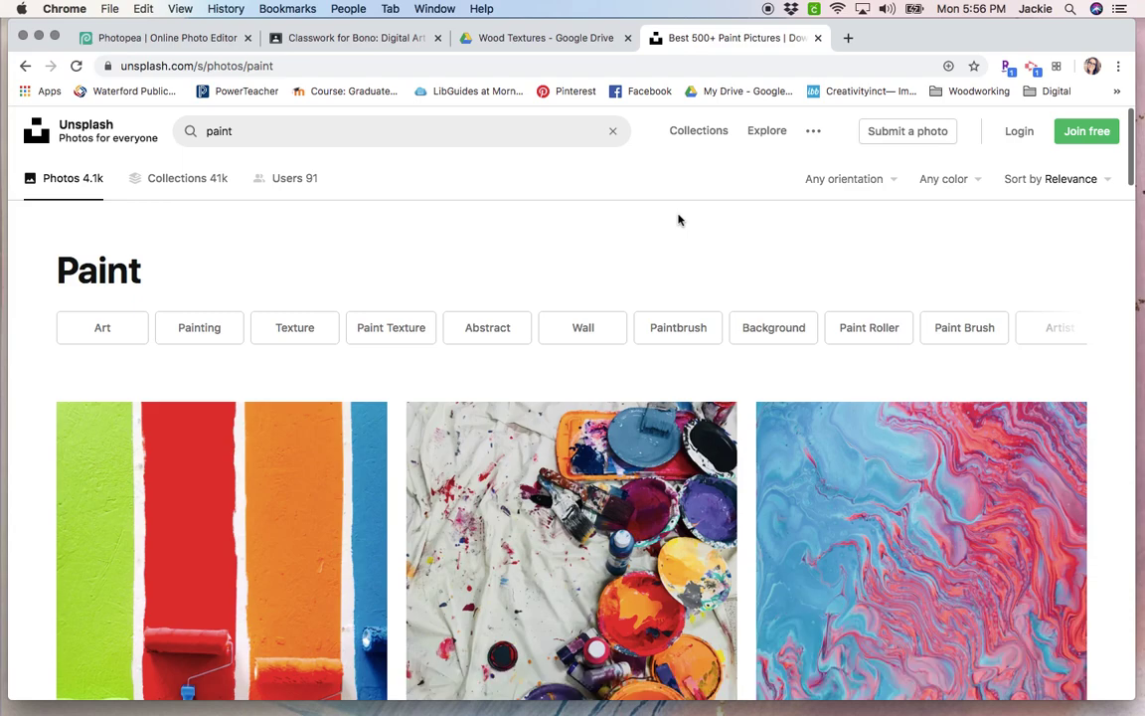
{"action": "scroll", "coordinate": [679, 219], "scroll_direction": "down", "scroll_amount": 5}
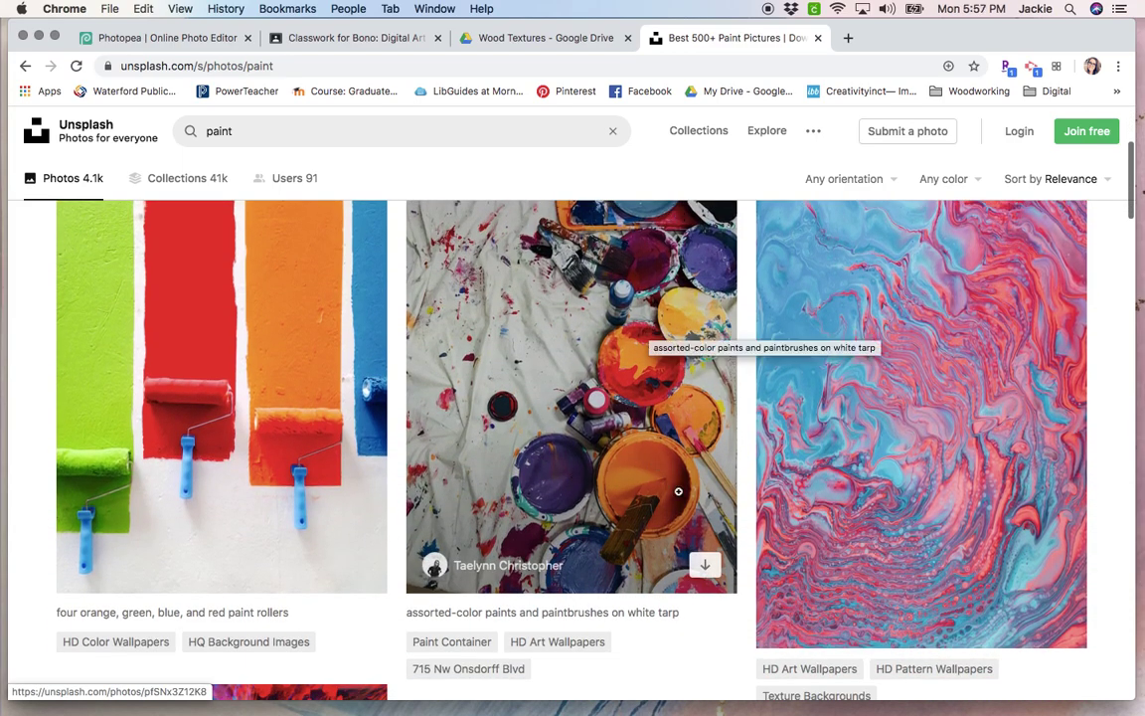
{"action": "left_click", "coordinate": [704, 568]}
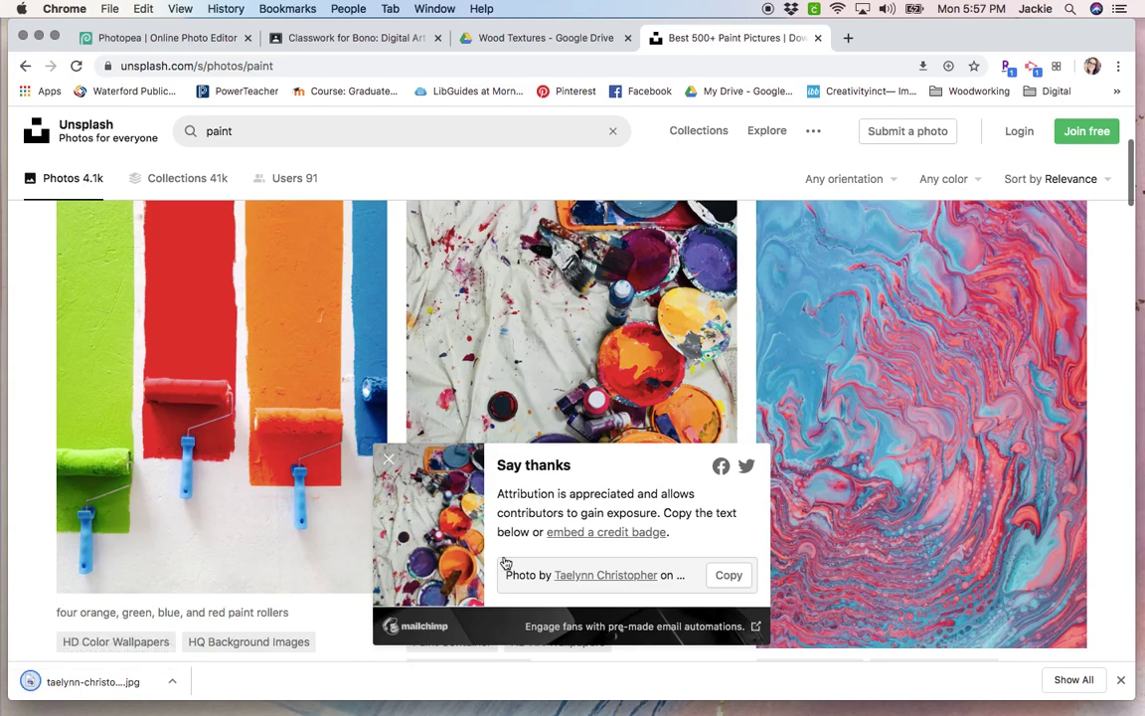
- Download hf_inthewoods_wood (3).jpg from the Wood Textures Drive folder
{"action": "left_click", "coordinate": [545, 38]}
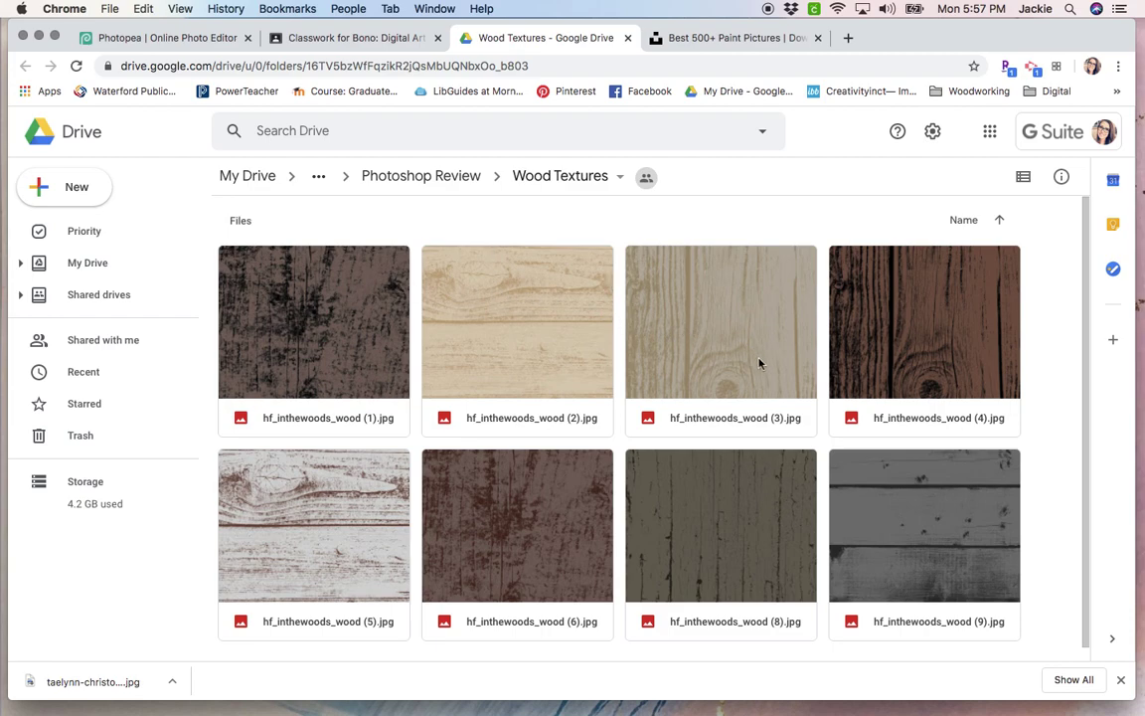
{"action": "left_click", "coordinate": [738, 424]}
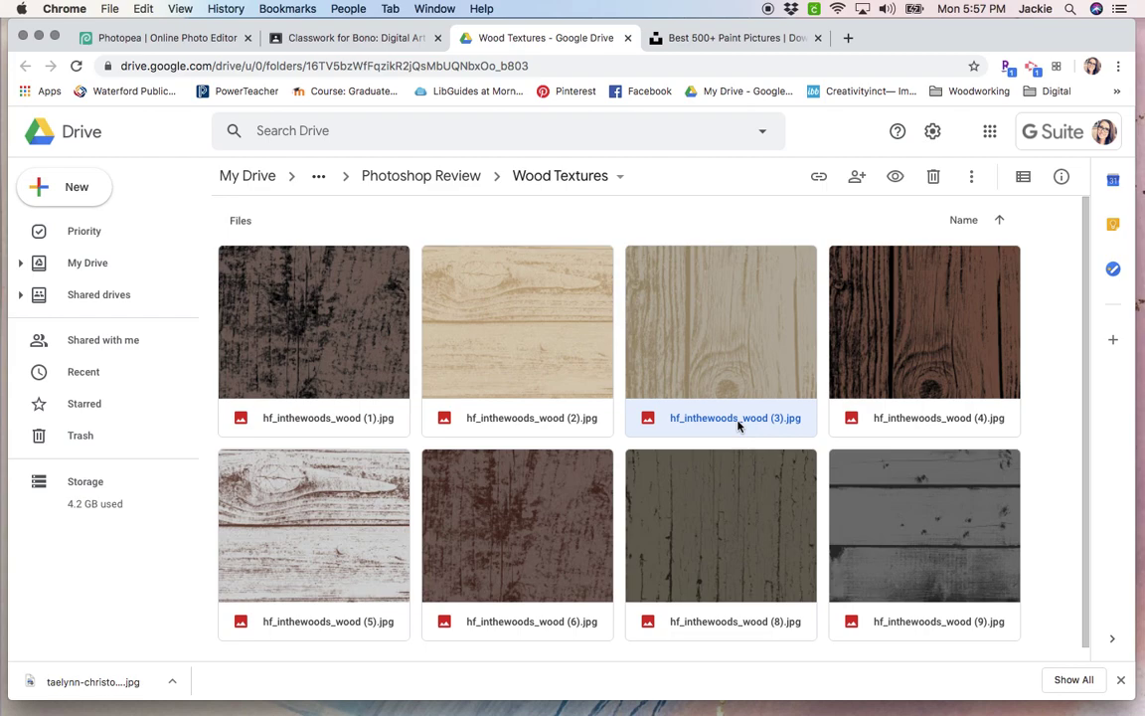
{"action": "double_click", "coordinate": [738, 425]}
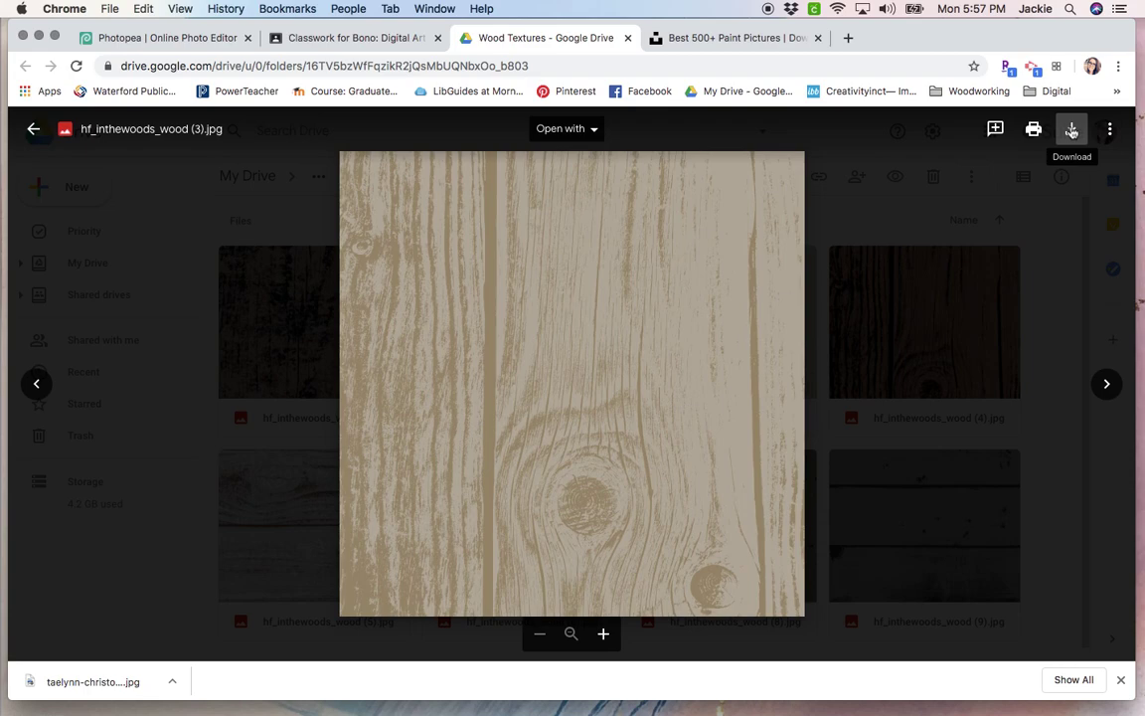
{"action": "left_click", "coordinate": [1072, 130]}
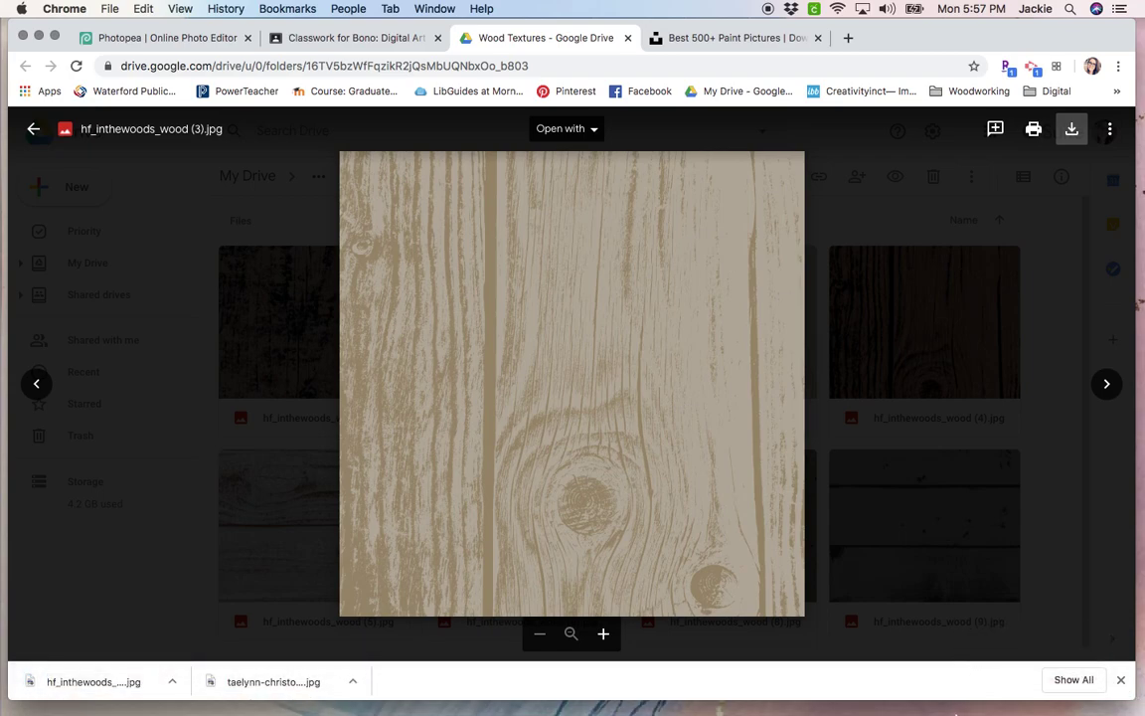
- Close the Drive, Unsplash and Classroom tabs to return to Photopea
{"action": "mouse_move", "coordinate": [950, 696]}
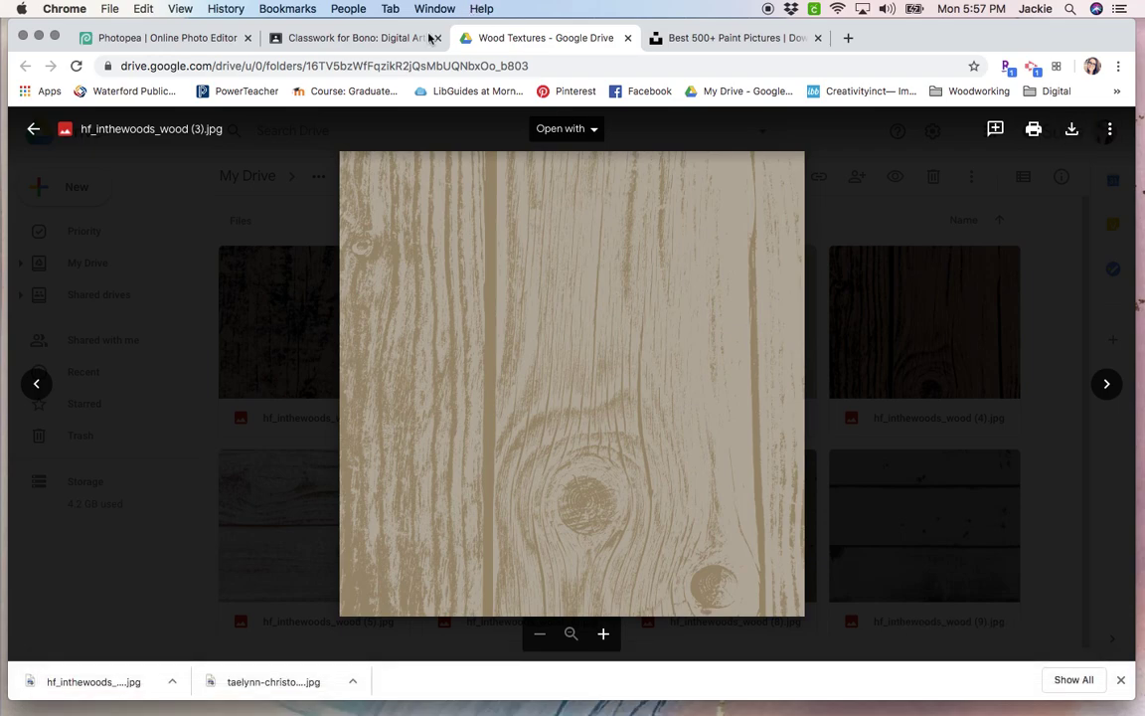
{"action": "left_click", "coordinate": [627, 37]}
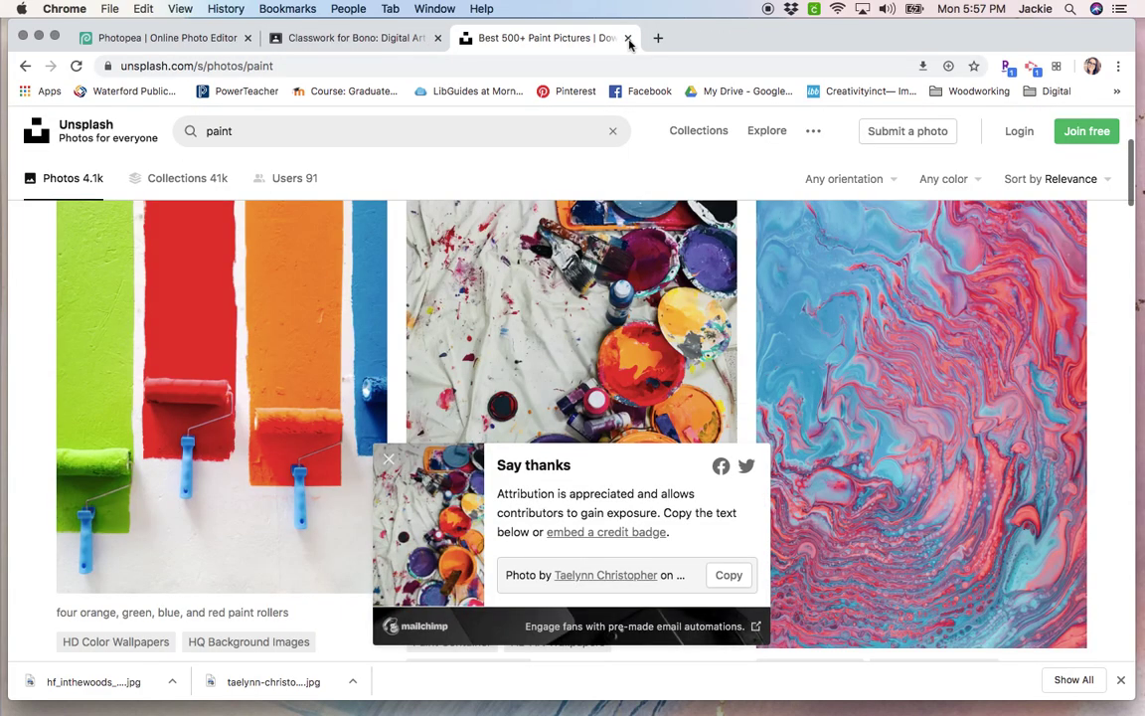
{"action": "left_click", "coordinate": [628, 38]}
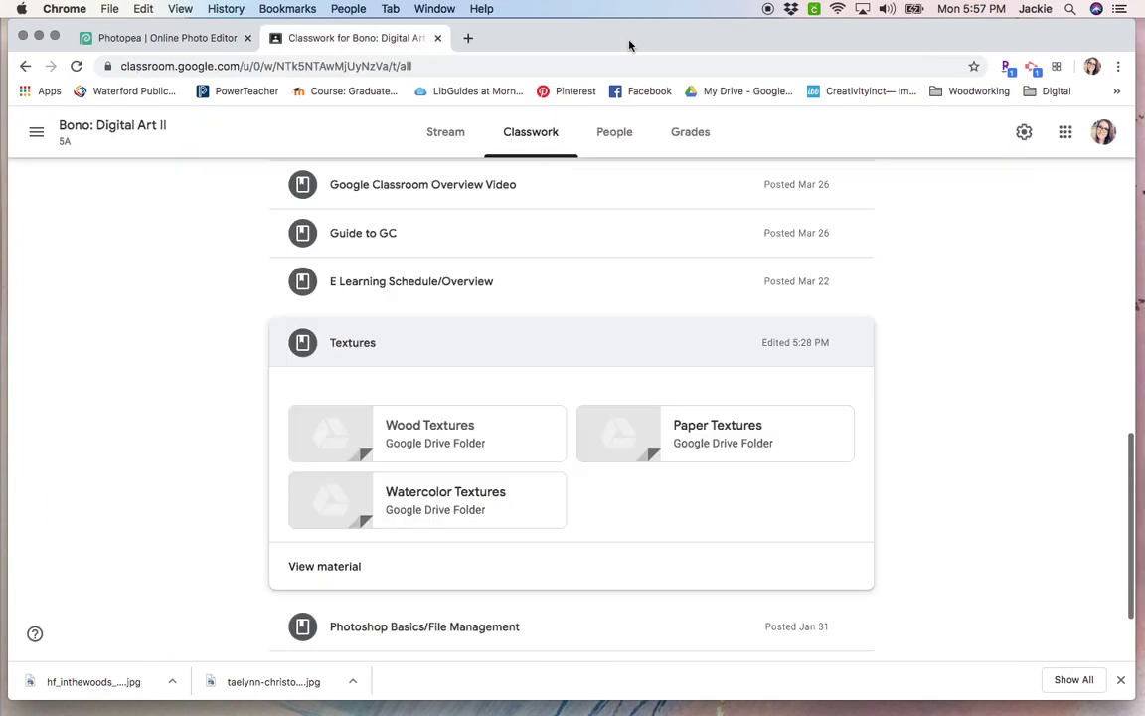
{"action": "left_click", "coordinate": [440, 38]}
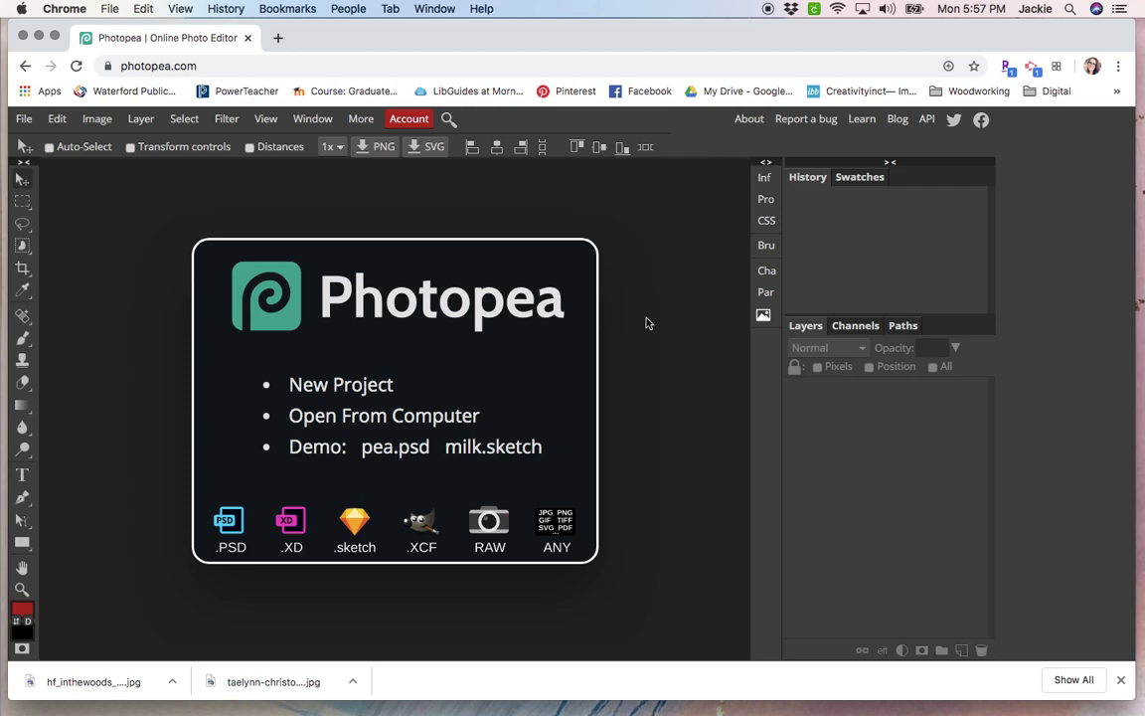
- Create a new document named TextureText at 10 × 8 inches and 300 DPI
{"action": "left_click", "coordinate": [372, 385]}
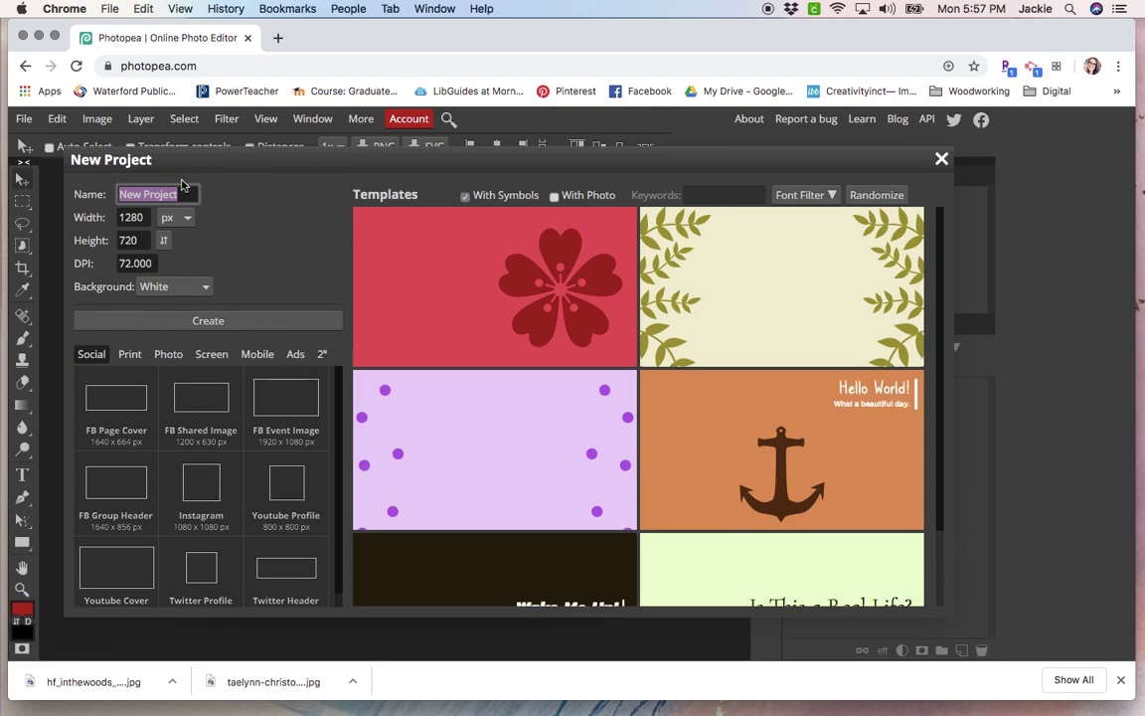
{"action": "type", "text": "Textu"}
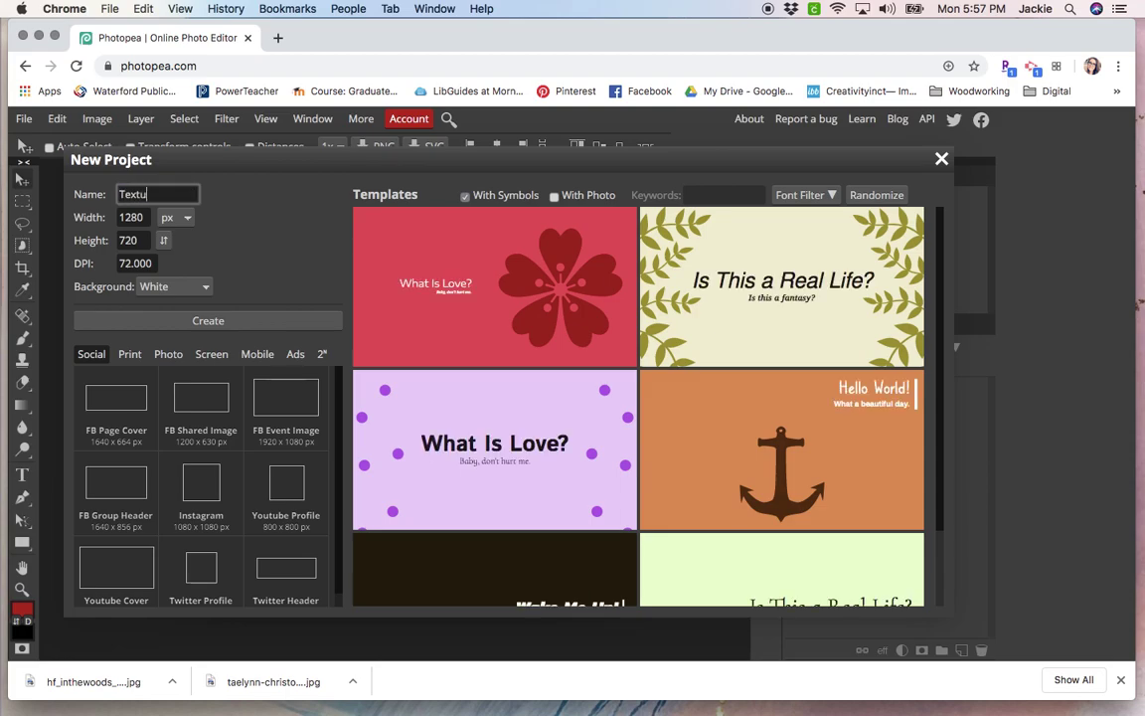
{"action": "type", "text": "reText"}
{"action": "left_click", "coordinate": [175, 216]}
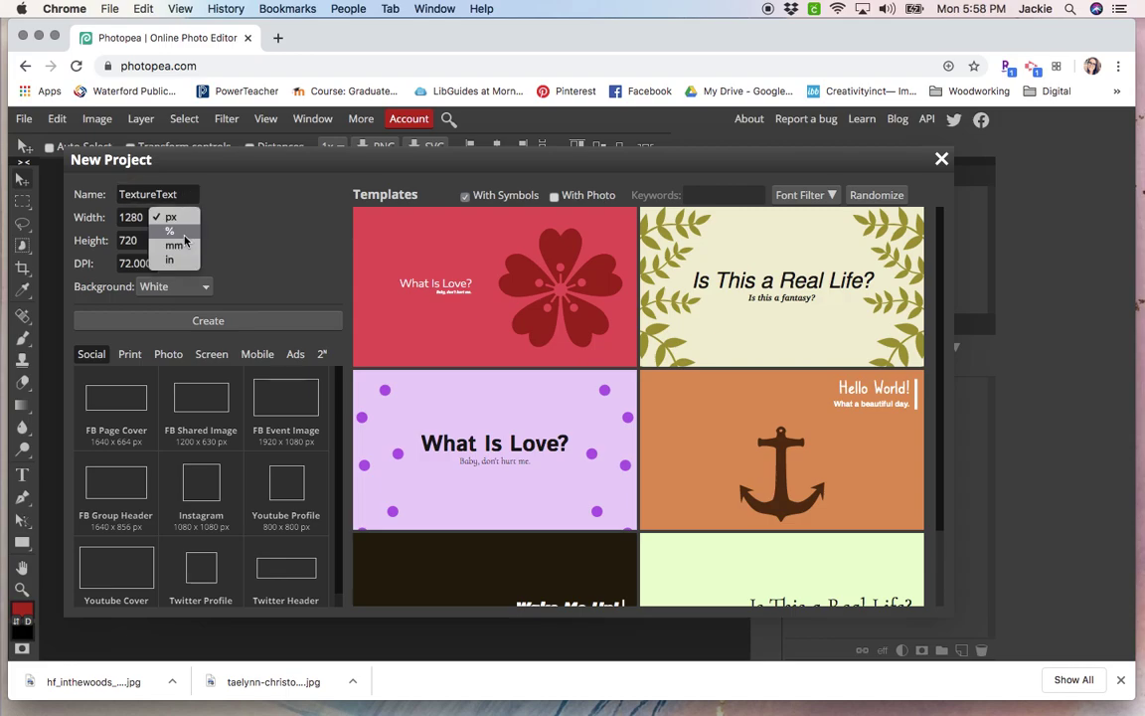
{"action": "left_click", "coordinate": [169, 259]}
{"action": "left_click_drag", "start_coordinate": [145, 217], "coordinate": [113, 217]}
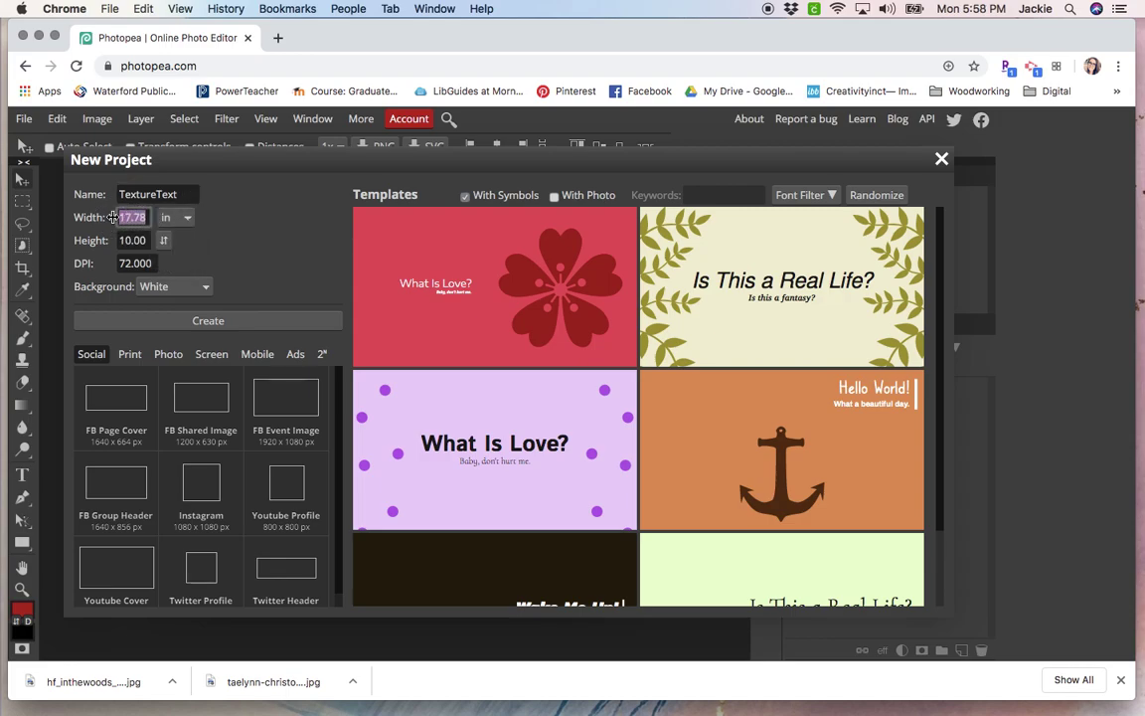
{"action": "type", "text": "10"}
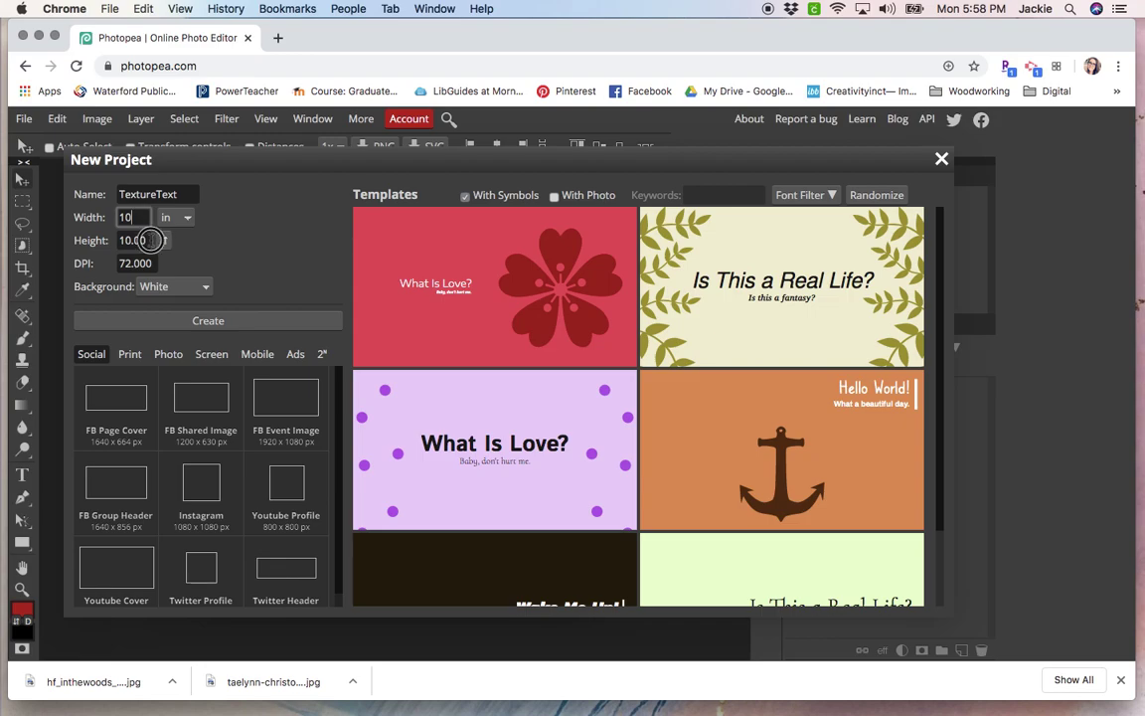
{"action": "left_click_drag", "start_coordinate": [151, 240], "coordinate": [116, 265]}
{"action": "type", "text": "8"}
{"action": "type", "text": "300"}
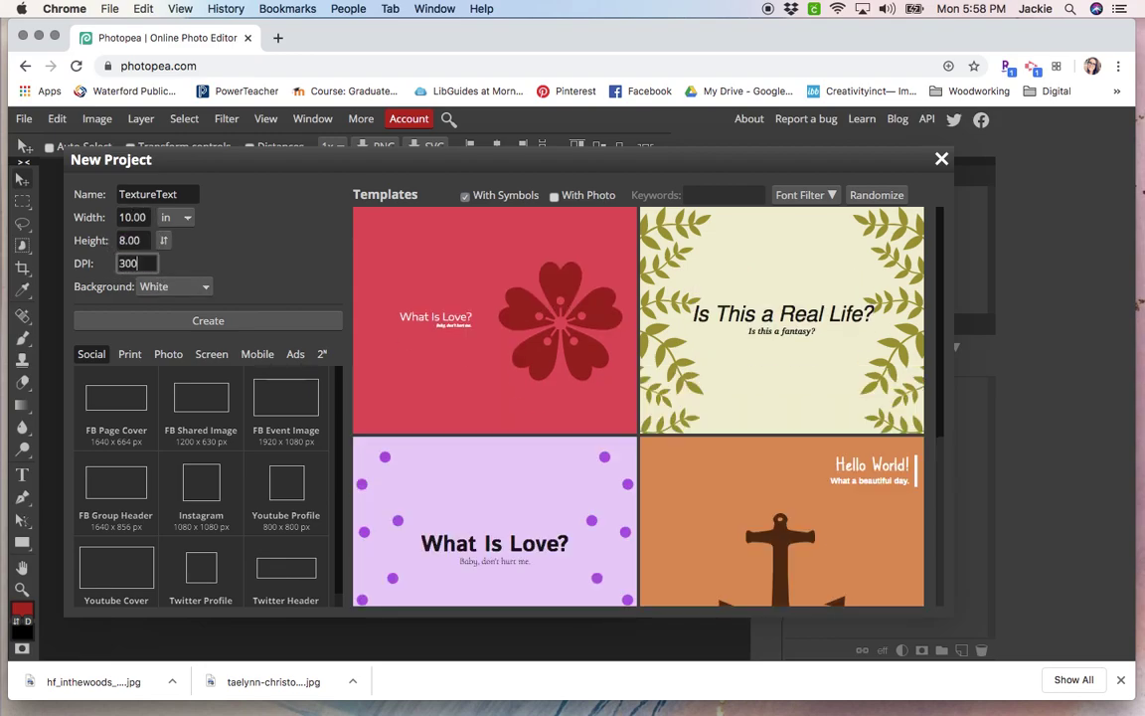
{"action": "left_click", "coordinate": [248, 322]}
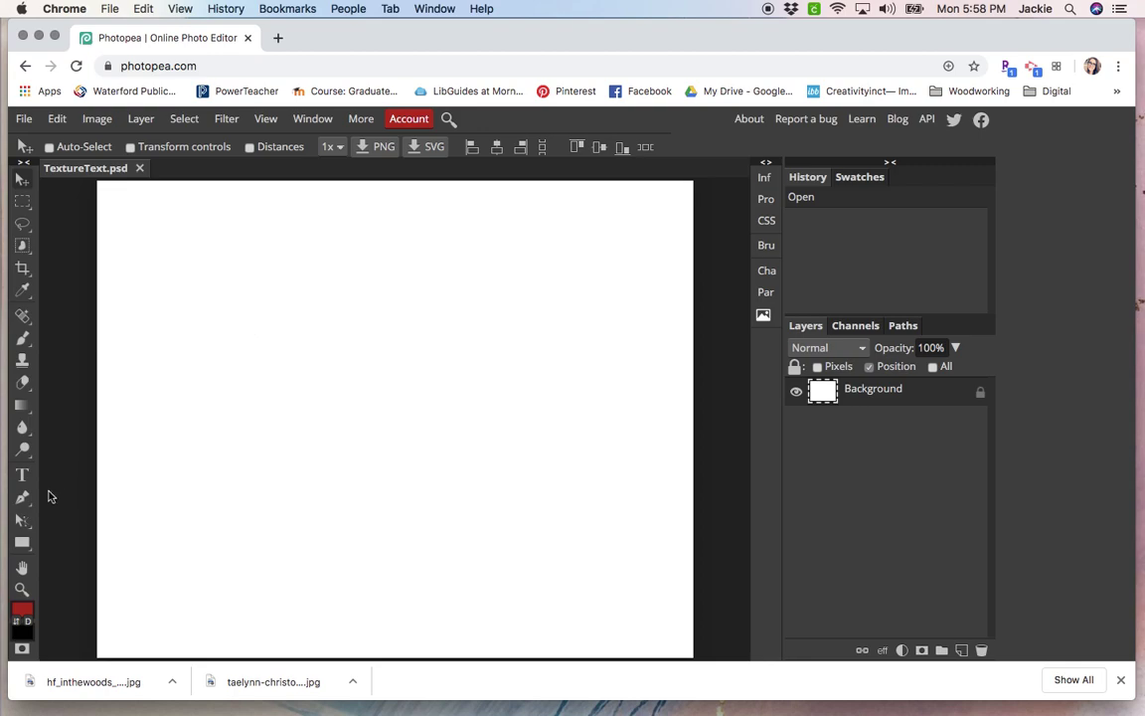
- Place the CREATE text box and enlarge the text to 150 px, then 250 px
{"action": "left_click", "coordinate": [22, 476]}
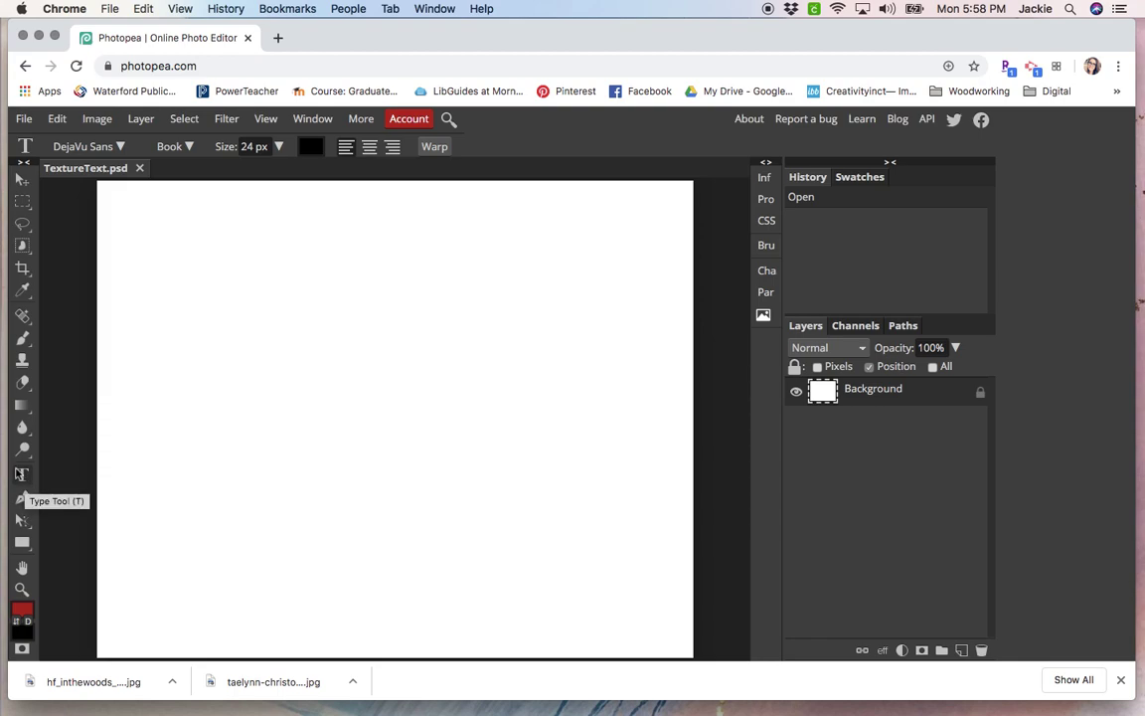
{"action": "left_click", "coordinate": [267, 395]}
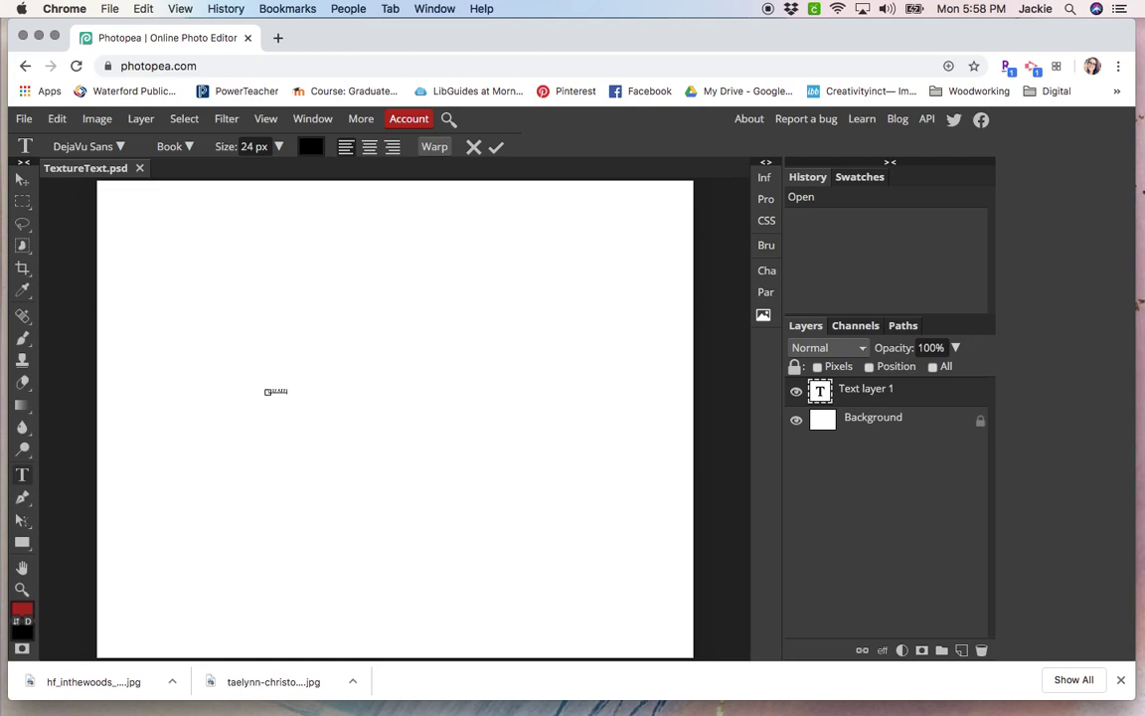
{"action": "double_click", "coordinate": [284, 391]}
{"action": "left_click", "coordinate": [278, 146]}
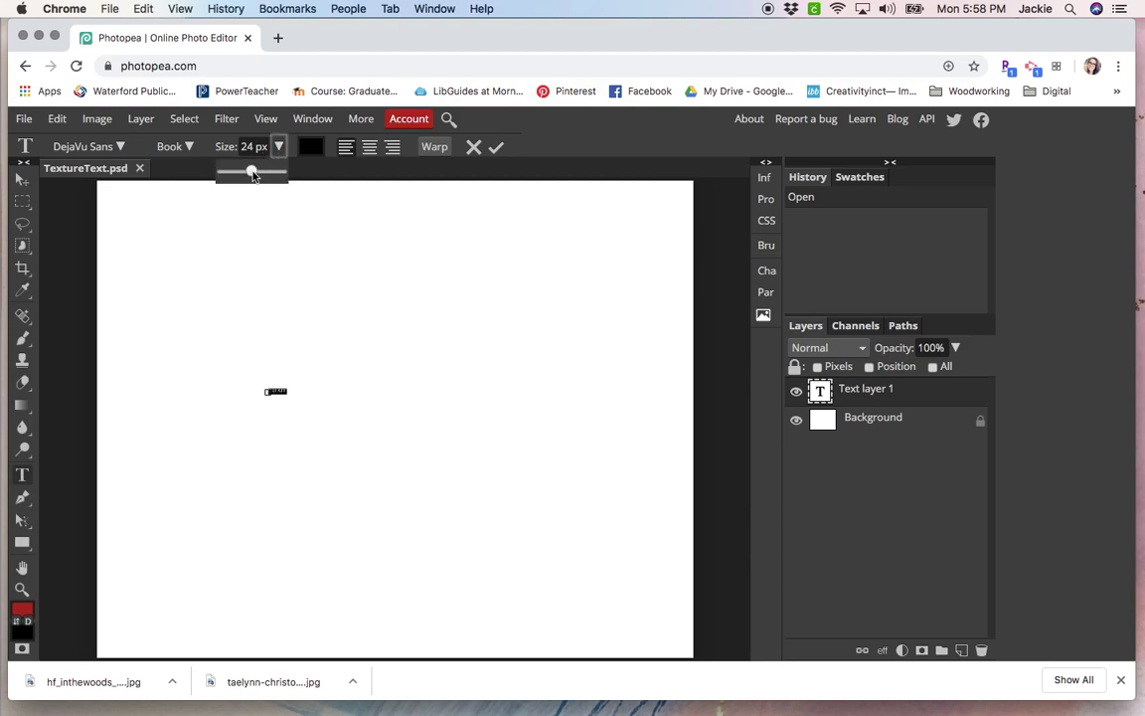
{"action": "left_click_drag", "start_coordinate": [253, 173], "coordinate": [348, 176]}
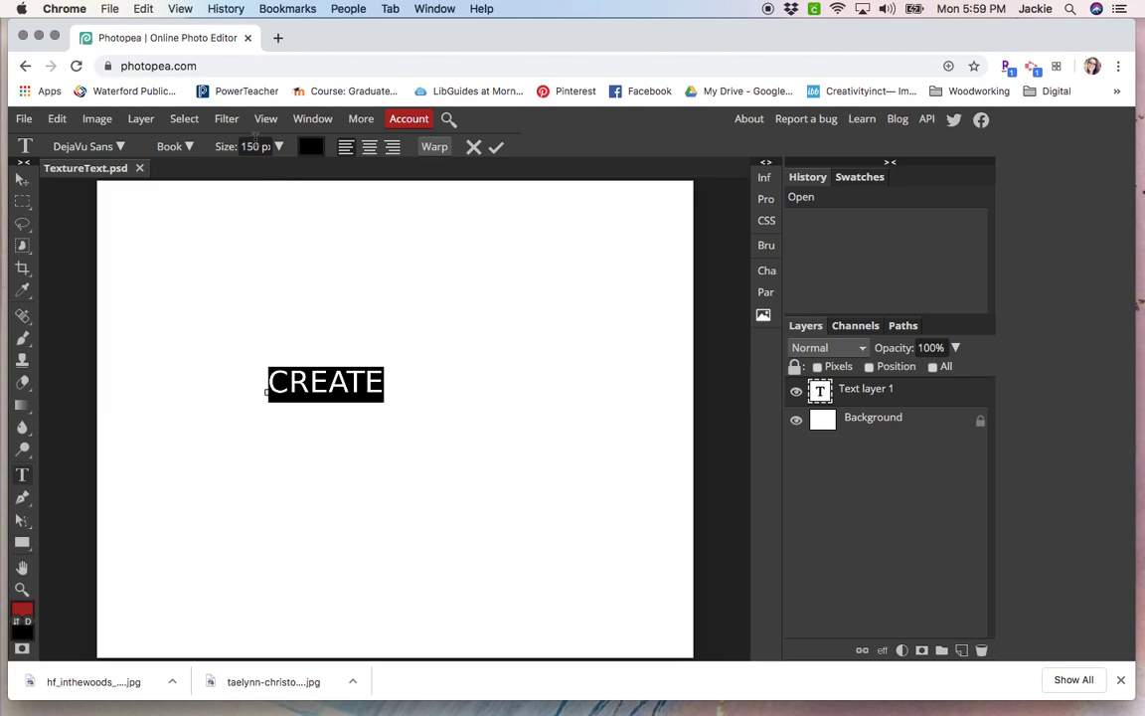
{"action": "left_click", "coordinate": [238, 146]}
{"action": "type", "text": "2"}
{"action": "key", "text": "Return"}
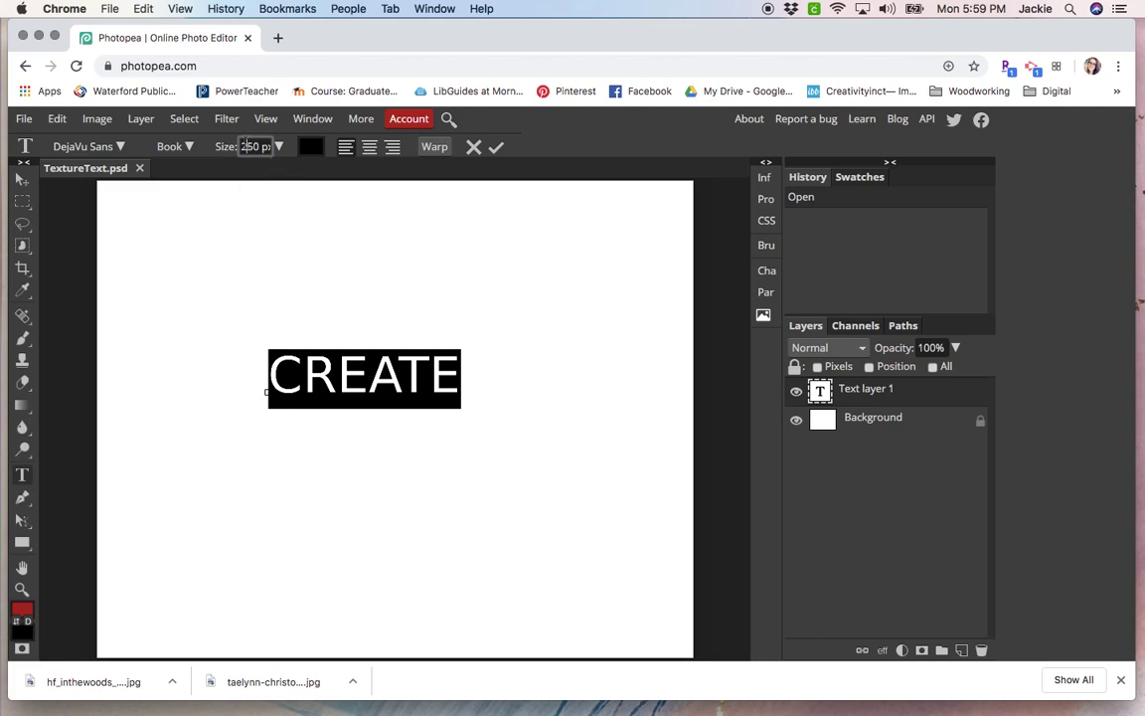
- Increase the CREATE text to 550 px, then 650 px, positioning it left and down
{"action": "left_click", "coordinate": [236, 146]}
{"action": "type", "text": "550"}
{"action": "key", "text": "Return"}
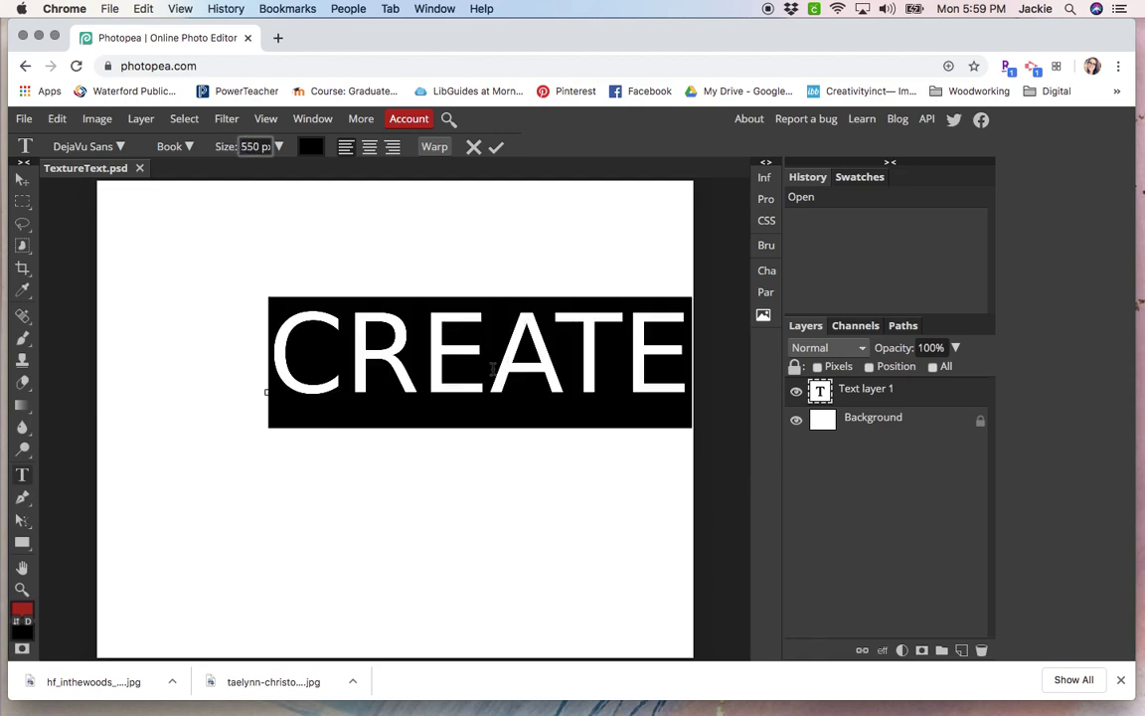
{"action": "left_click_drag", "start_coordinate": [500, 465], "coordinate": [407, 512]}
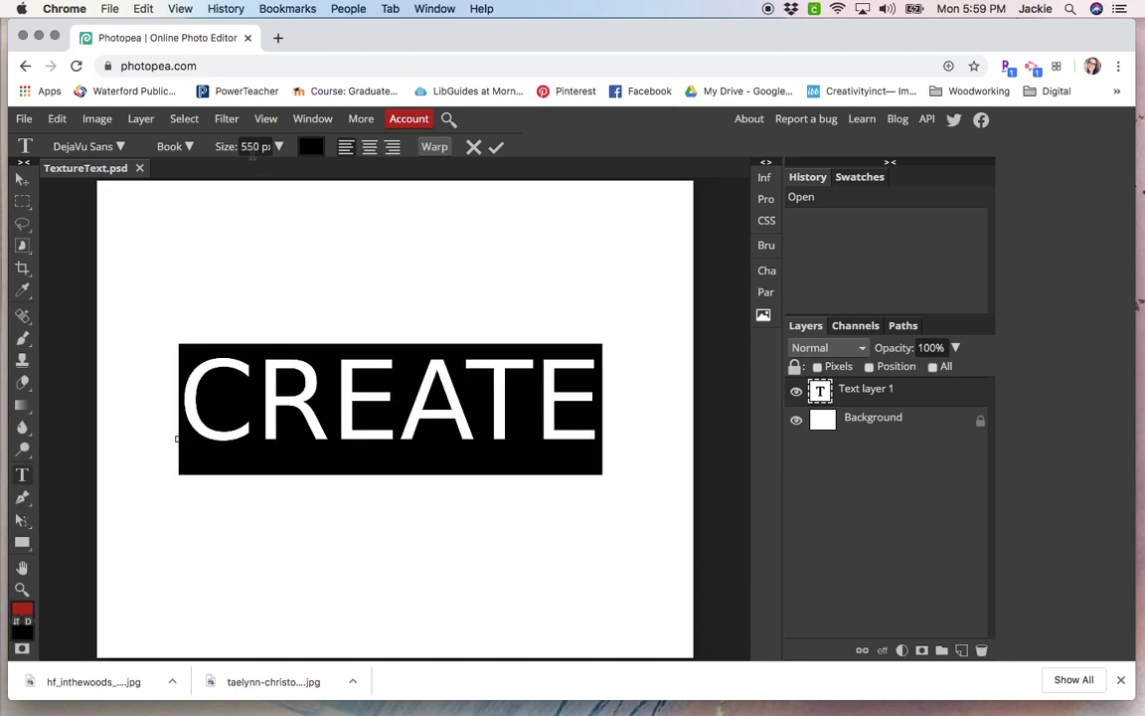
{"action": "left_click", "coordinate": [252, 149]}
{"action": "type", "text": "650"}
{"action": "key", "text": "Return"}
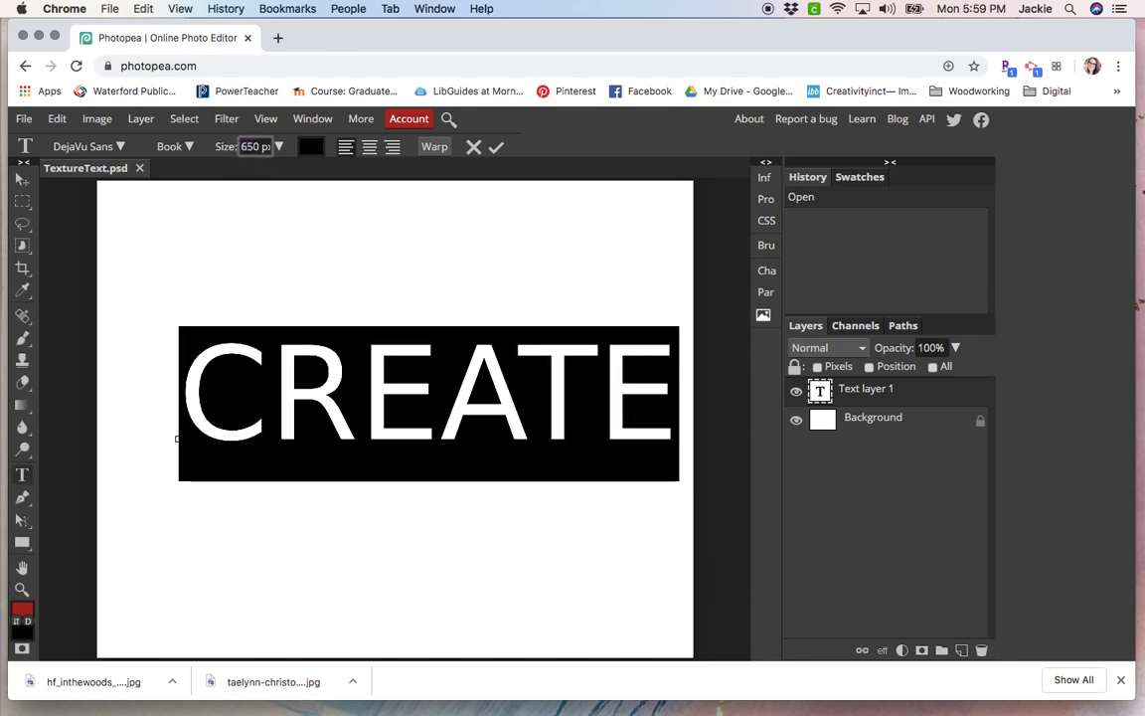
{"action": "left_click_drag", "start_coordinate": [555, 555], "coordinate": [541, 565]}
- Append a period to make CREATE., commit it, and shift it slightly left
{"action": "left_click", "coordinate": [623, 438]}
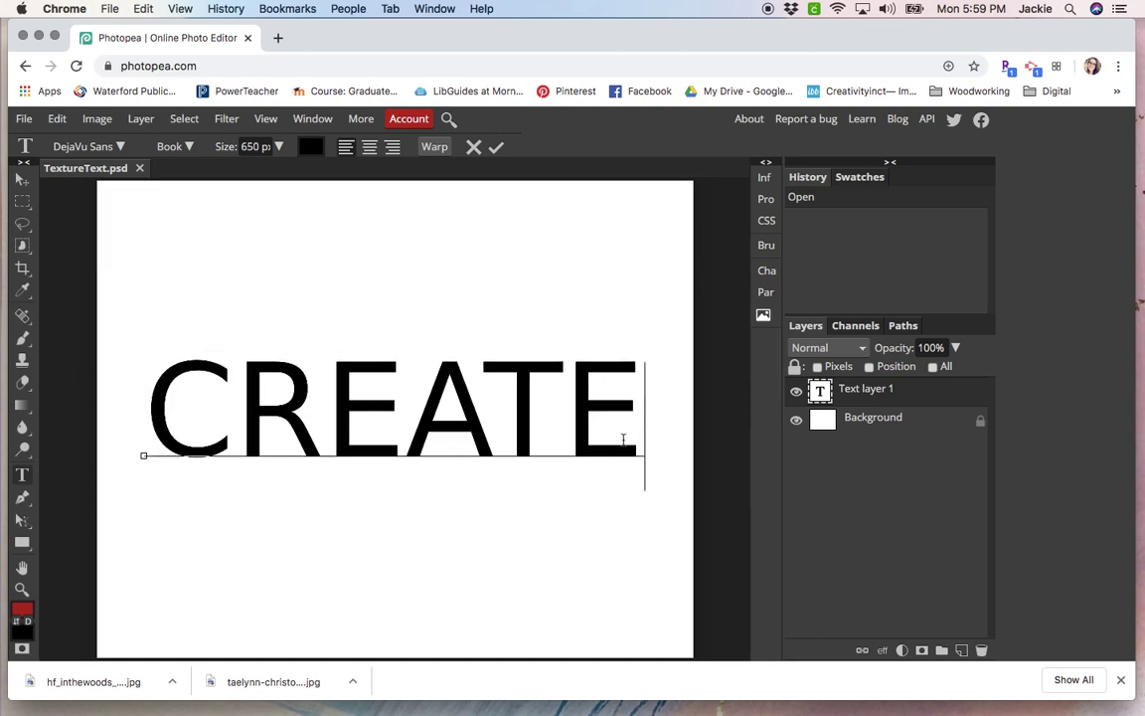
{"action": "type", "text": "."}
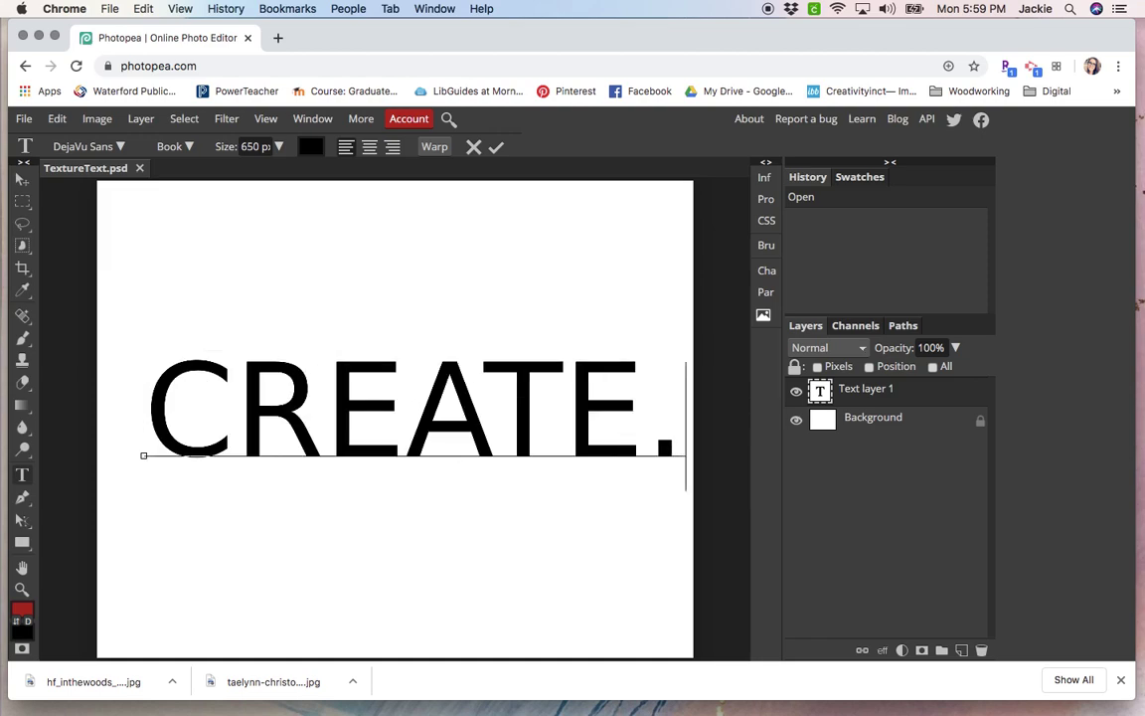
{"action": "left_click", "coordinate": [22, 181]}
{"action": "left_click_drag", "start_coordinate": [378, 445], "coordinate": [371, 447]}
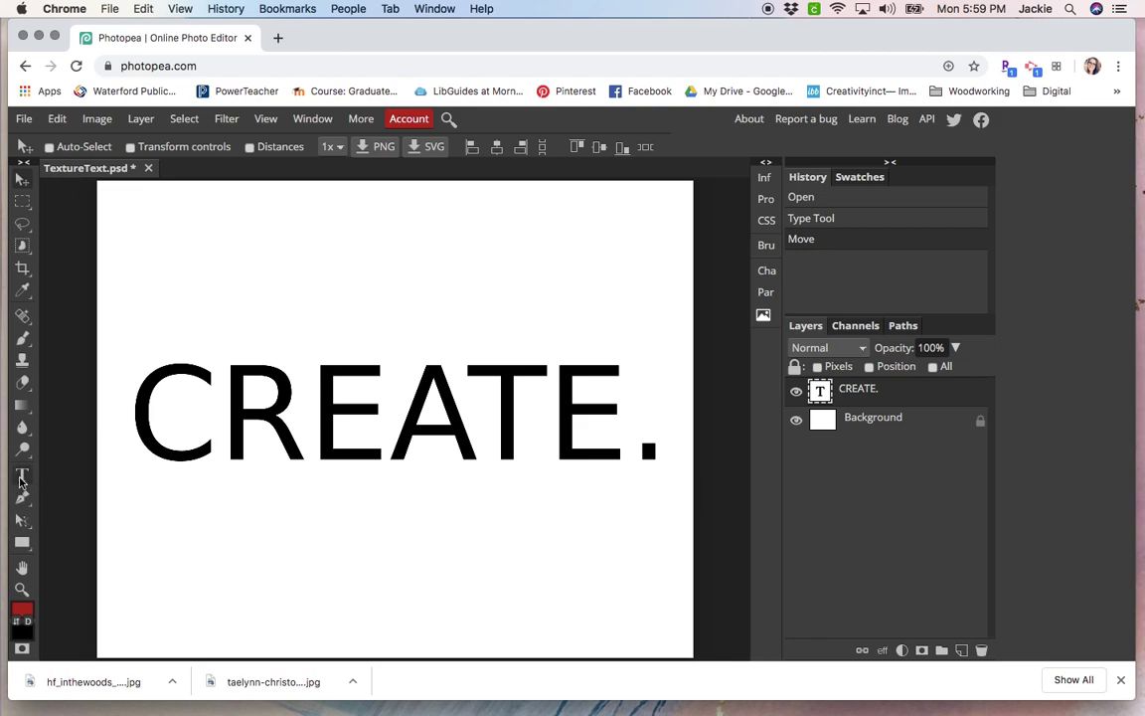
- Set all of the CREATE. text to DejaVu Sans Bold at 600 px
{"action": "left_click", "coordinate": [21, 477]}
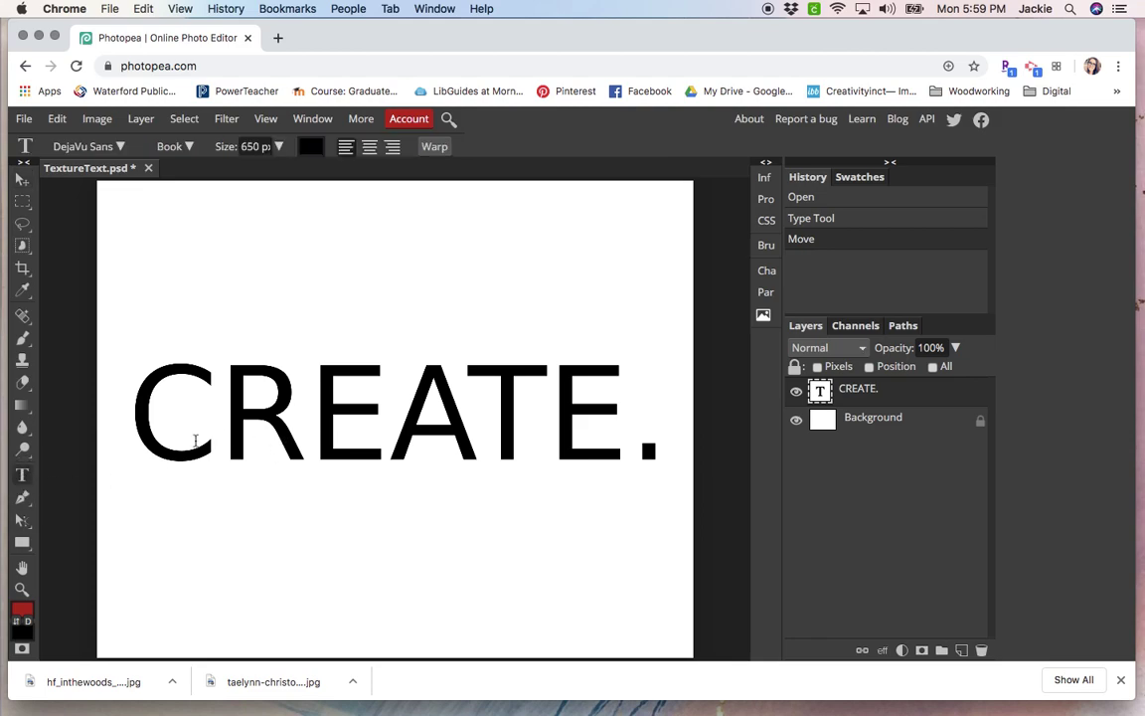
{"action": "left_click", "coordinate": [302, 420]}
{"action": "key", "text": "super+a"}
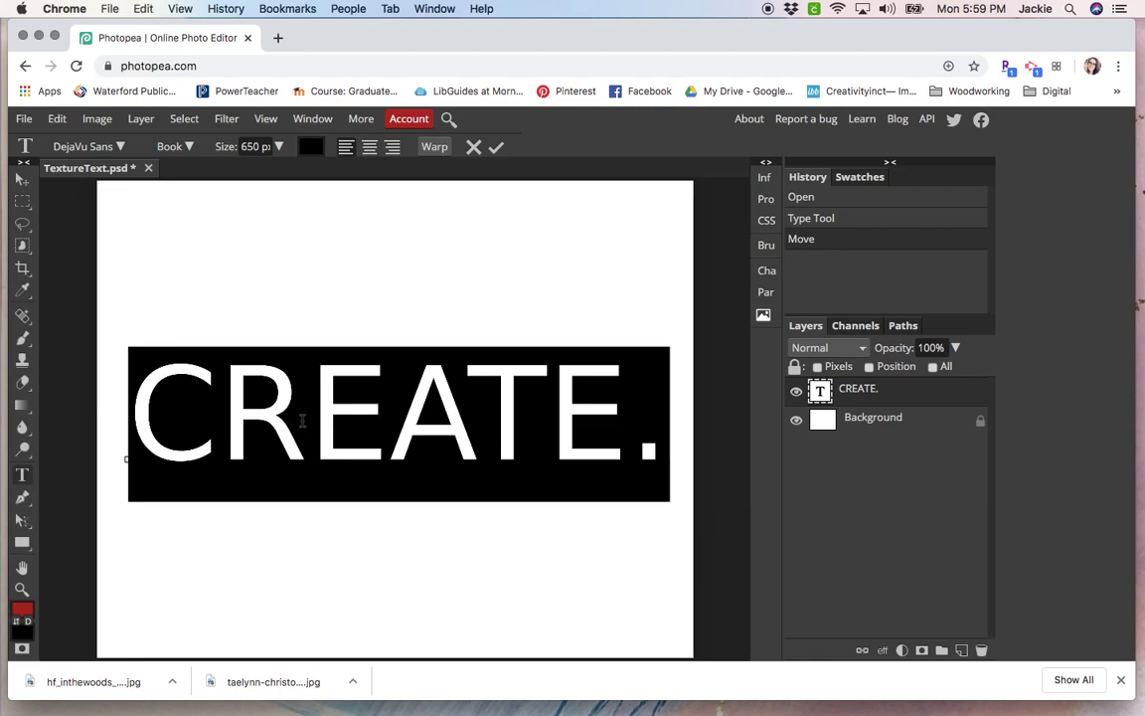
{"action": "left_click", "coordinate": [189, 147]}
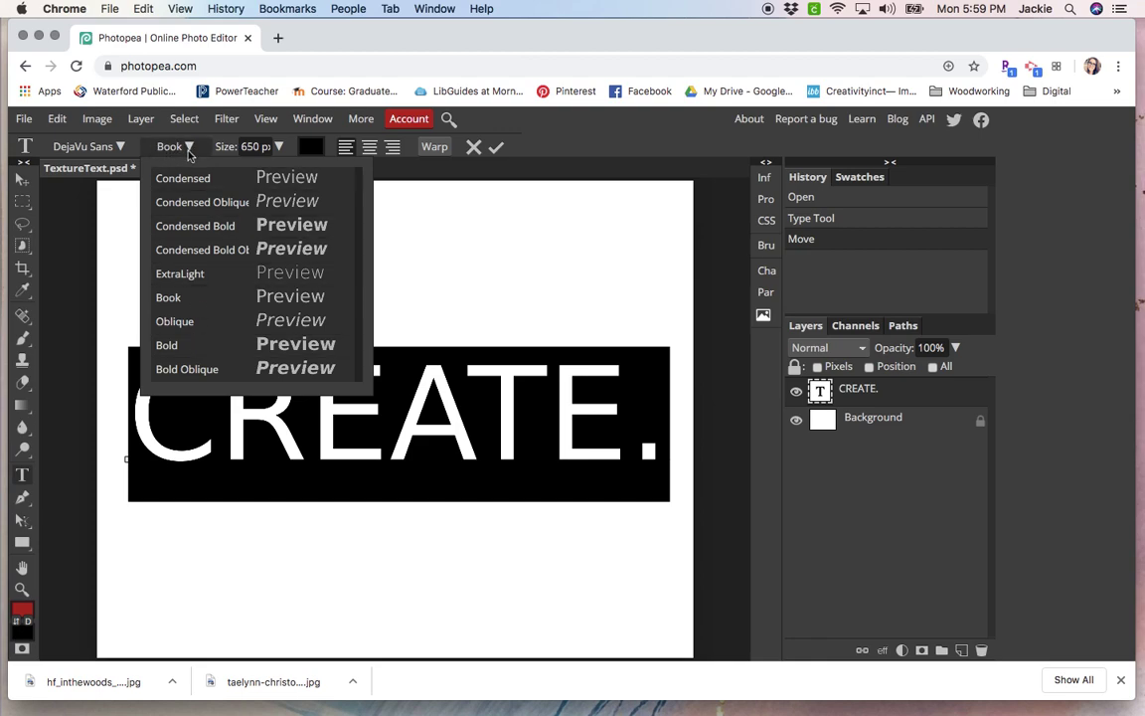
{"action": "left_click", "coordinate": [193, 344]}
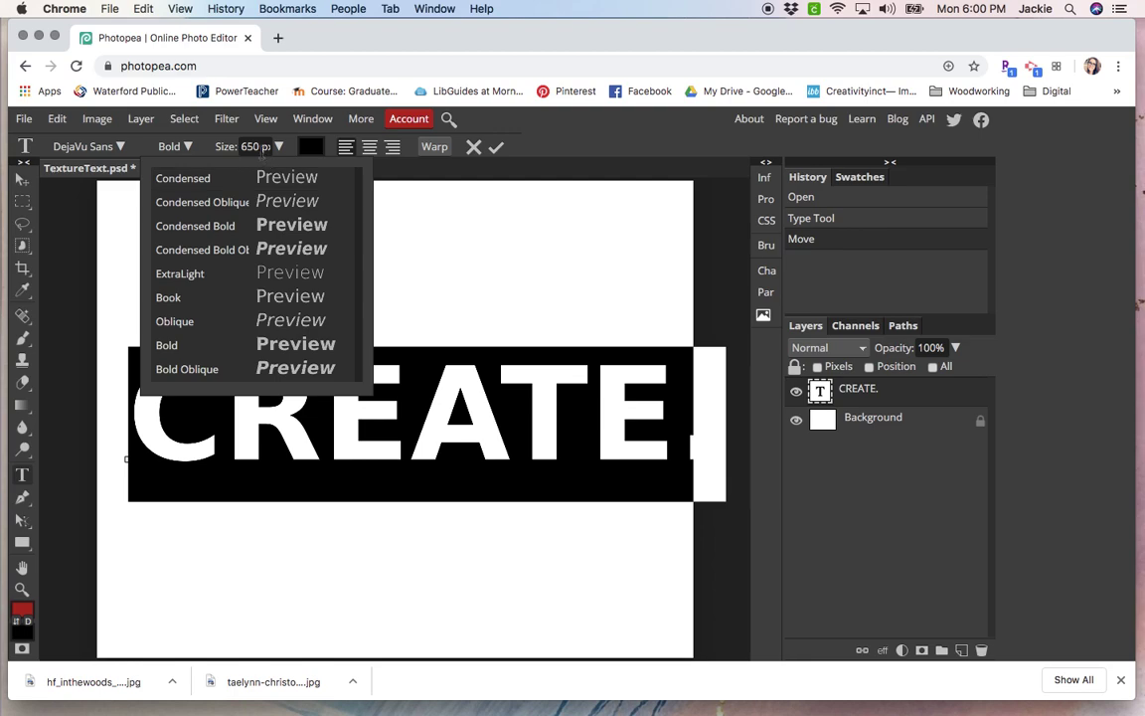
{"action": "left_click", "coordinate": [252, 146]}
{"action": "key", "text": "BackSpace"}
{"action": "type", "text": "0"}
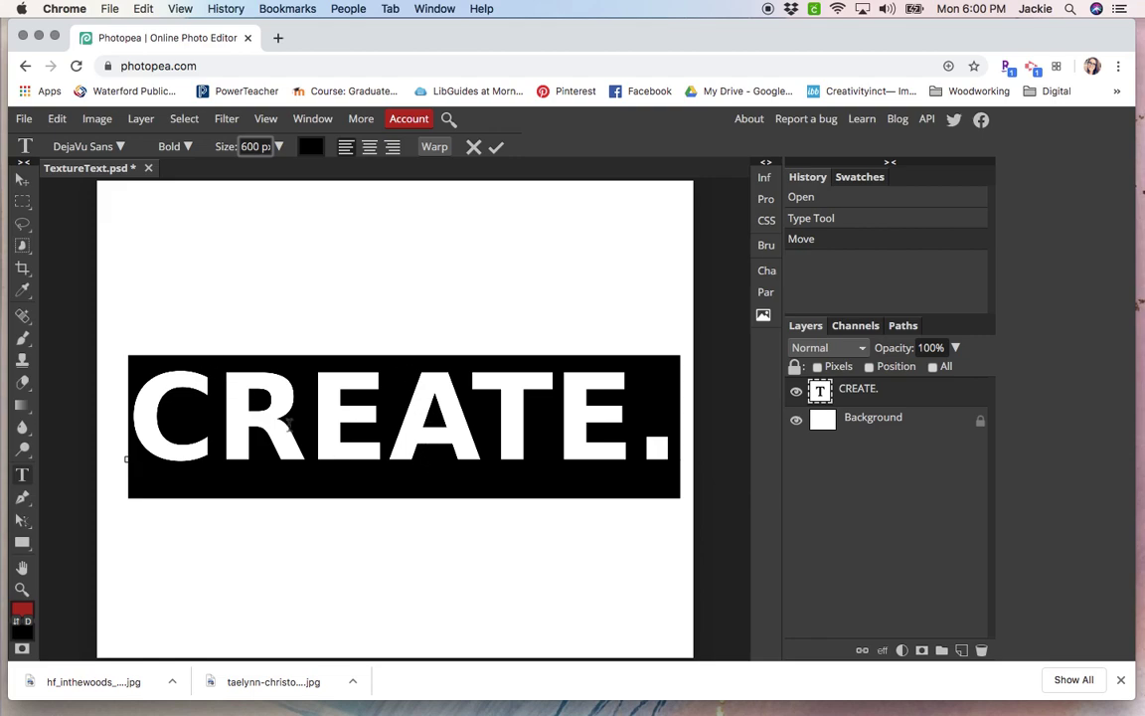
- Preview the Destroy, Dhurjati and Distant Galaxy fonts on the CREATE. text
{"action": "left_click", "coordinate": [120, 147]}
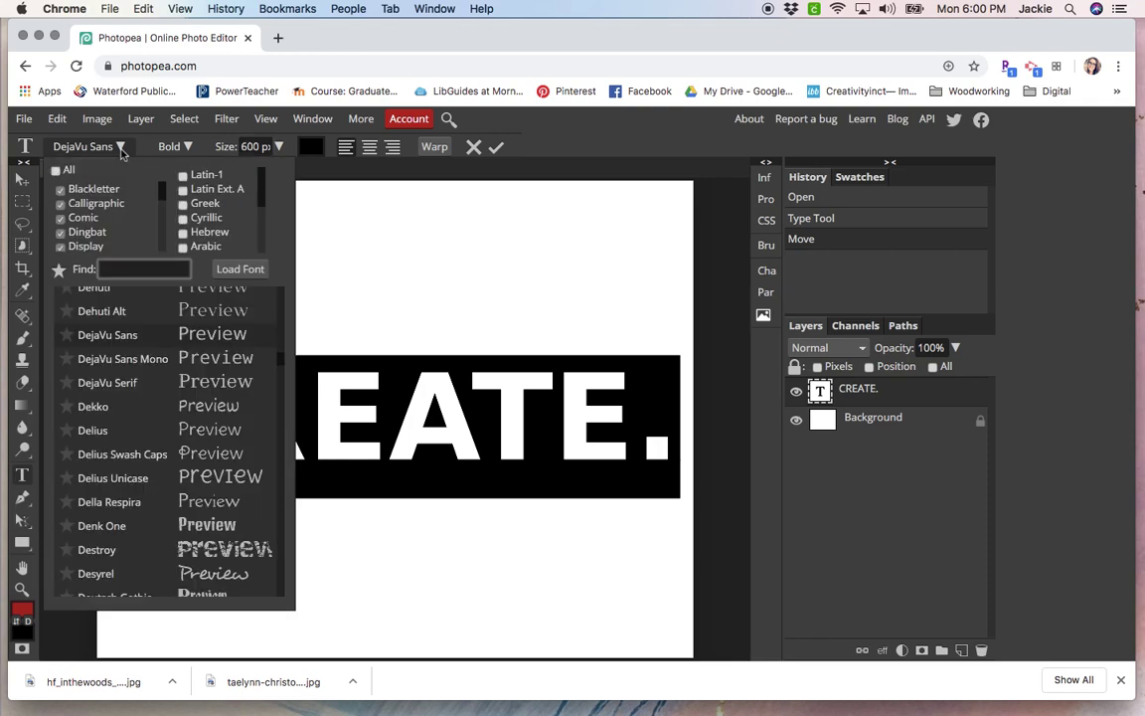
{"action": "left_click", "coordinate": [184, 559]}
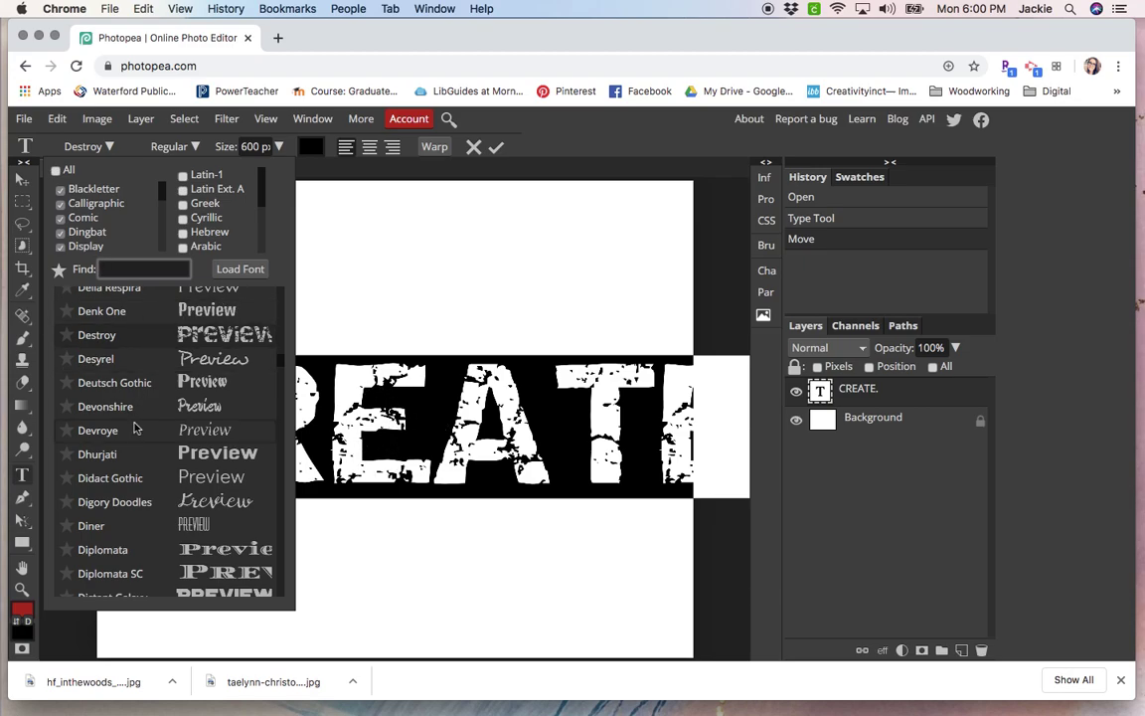
{"action": "left_click", "coordinate": [142, 457]}
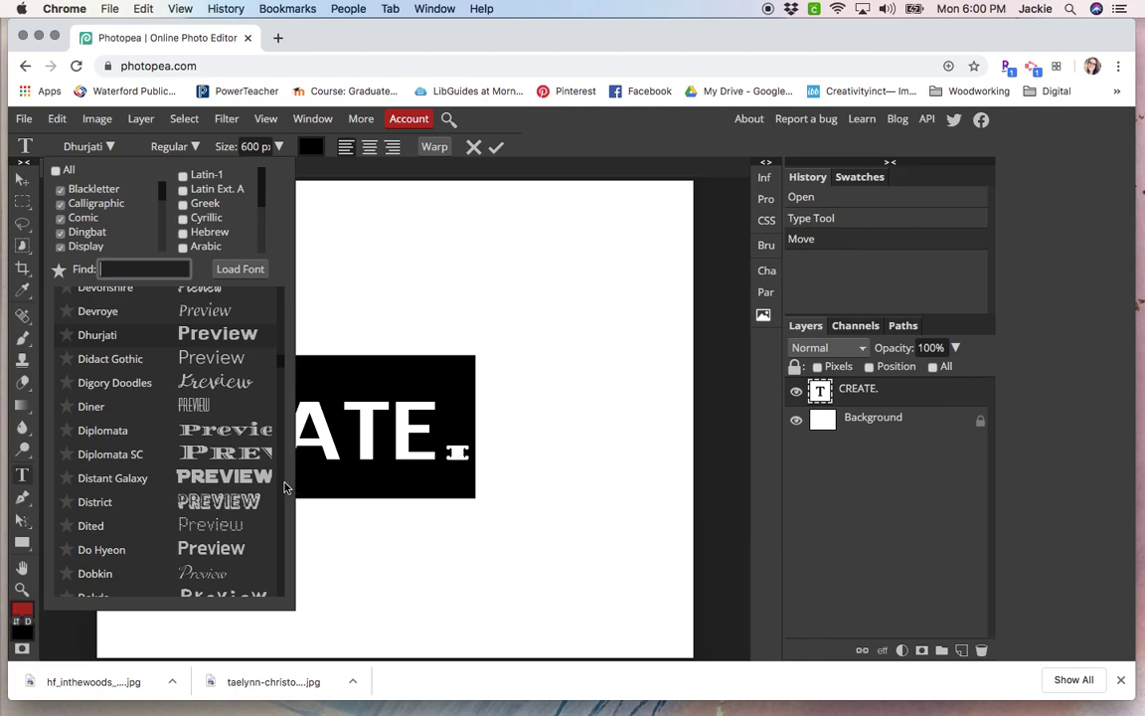
{"action": "left_click", "coordinate": [227, 480]}
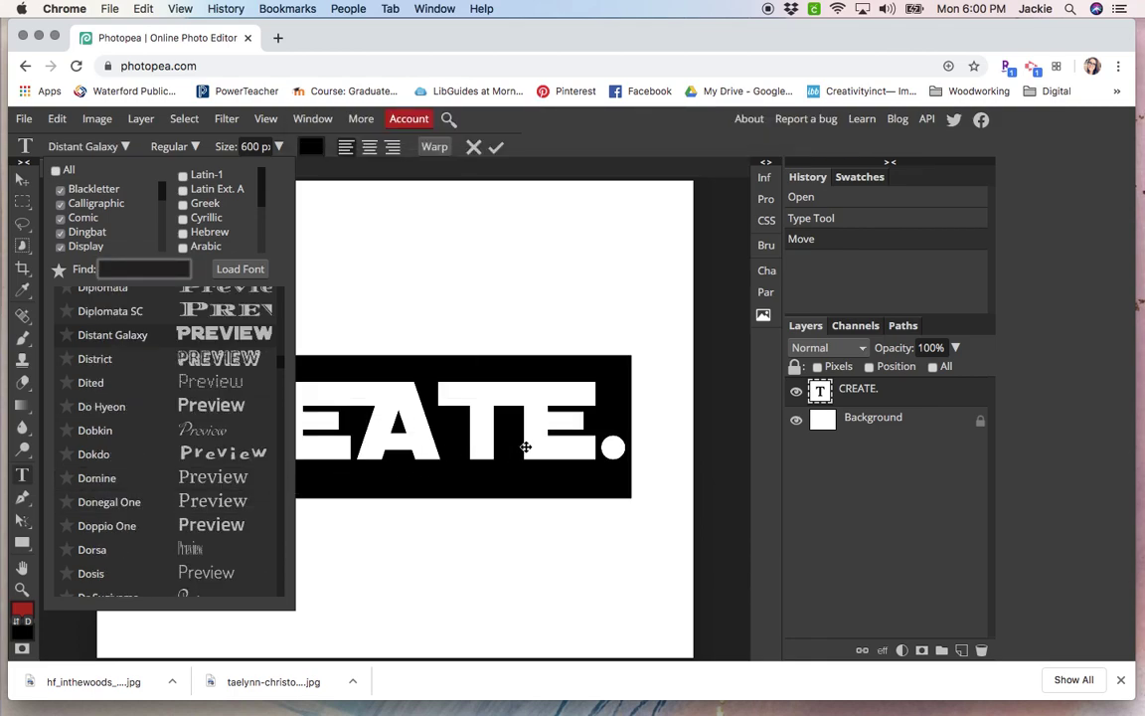
- Restore DejaVu Sans Bold on the text and commit the edit
{"action": "scroll", "coordinate": [219, 481], "scroll_direction": "up", "scroll_amount": 5}
{"action": "scroll", "coordinate": [218, 482], "scroll_direction": "up", "scroll_amount": 4}
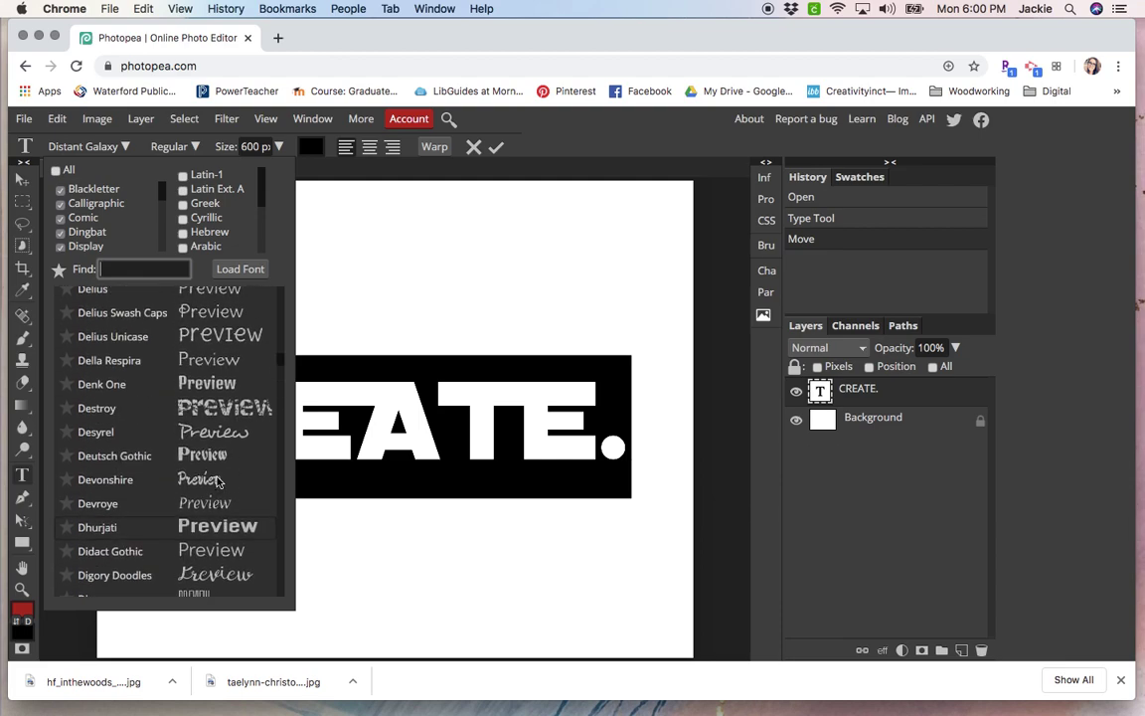
{"action": "scroll", "coordinate": [218, 481], "scroll_direction": "up", "scroll_amount": 1}
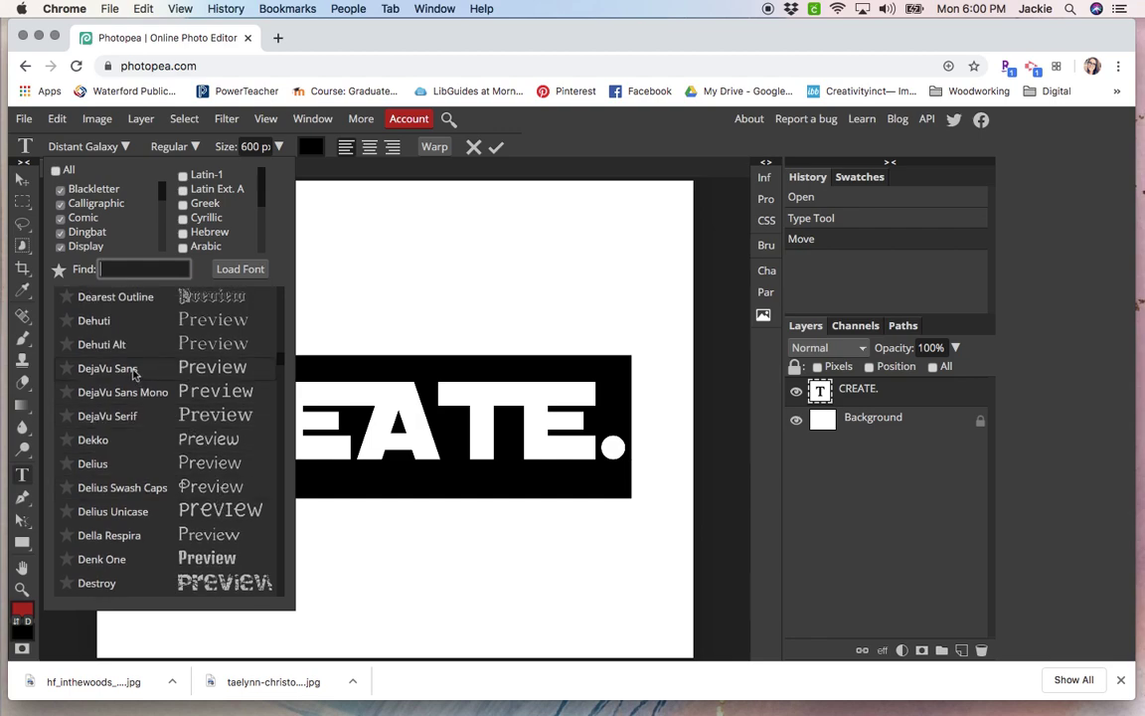
{"action": "left_click", "coordinate": [134, 369]}
{"action": "scroll", "coordinate": [134, 374], "scroll_direction": "down", "scroll_amount": 1}
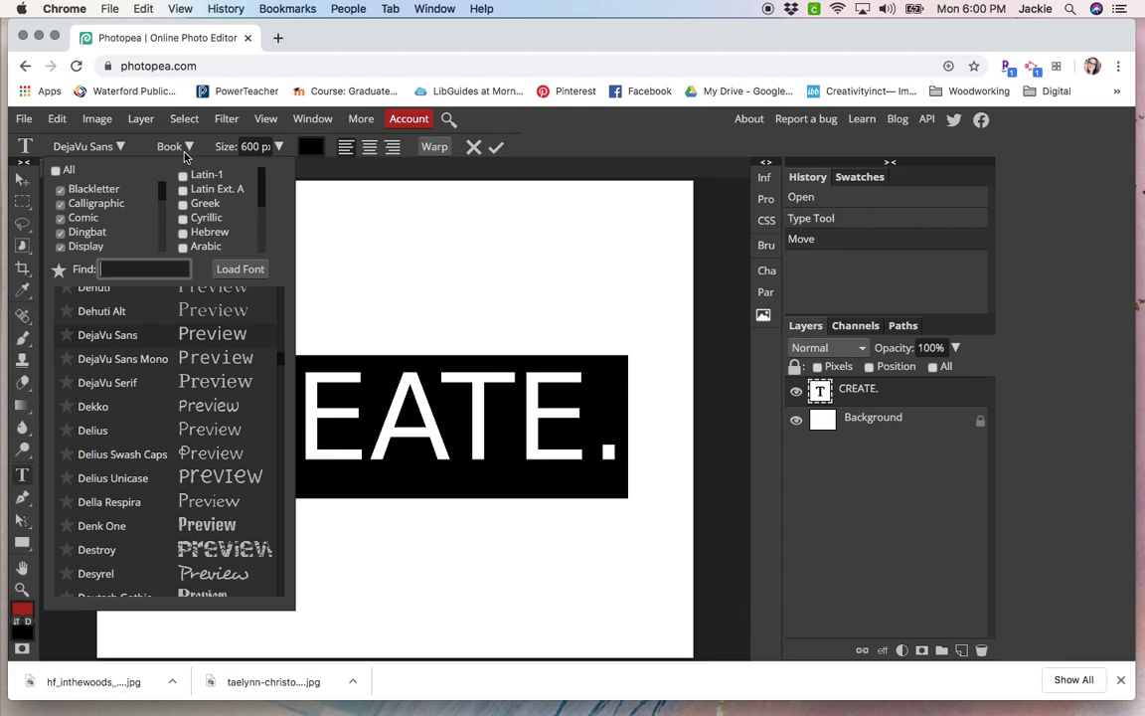
{"action": "left_click", "coordinate": [174, 146]}
{"action": "left_click", "coordinate": [276, 345]}
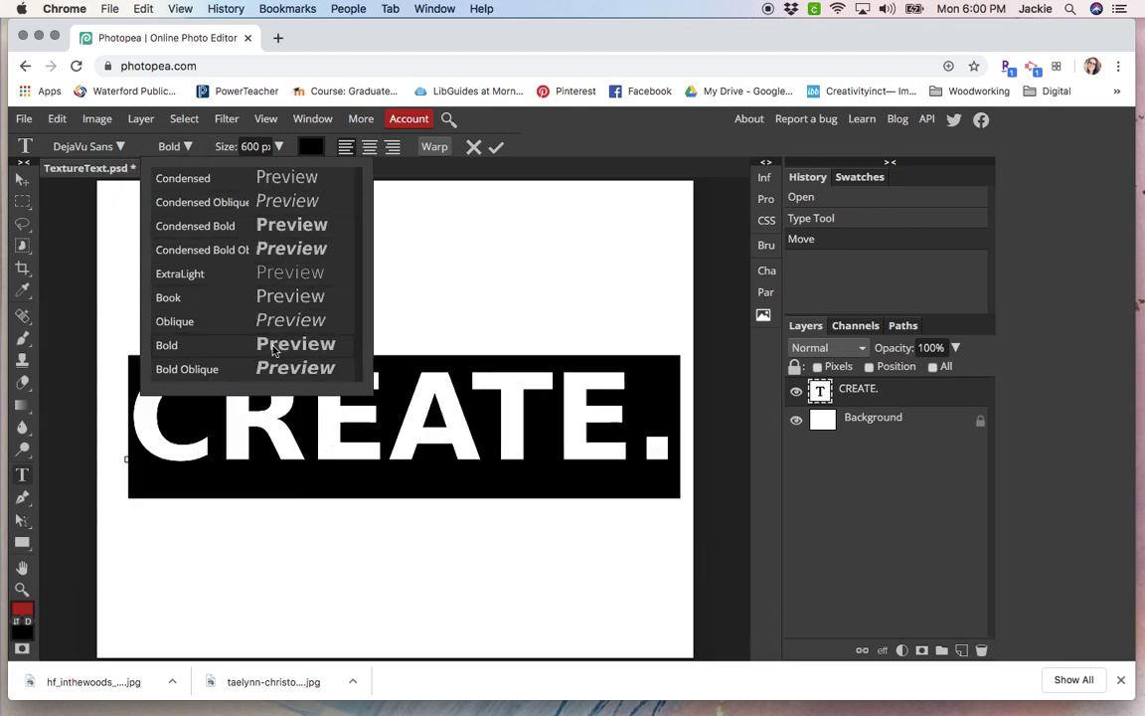
{"action": "left_click", "coordinate": [508, 422]}
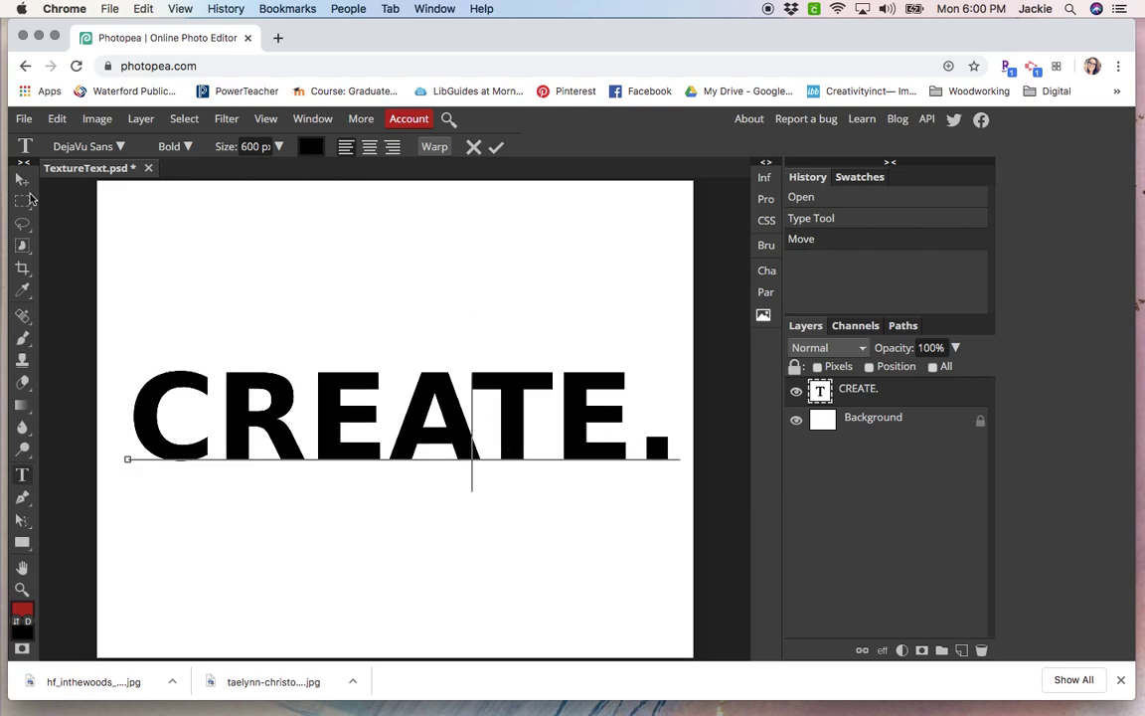
{"action": "left_click", "coordinate": [22, 181]}
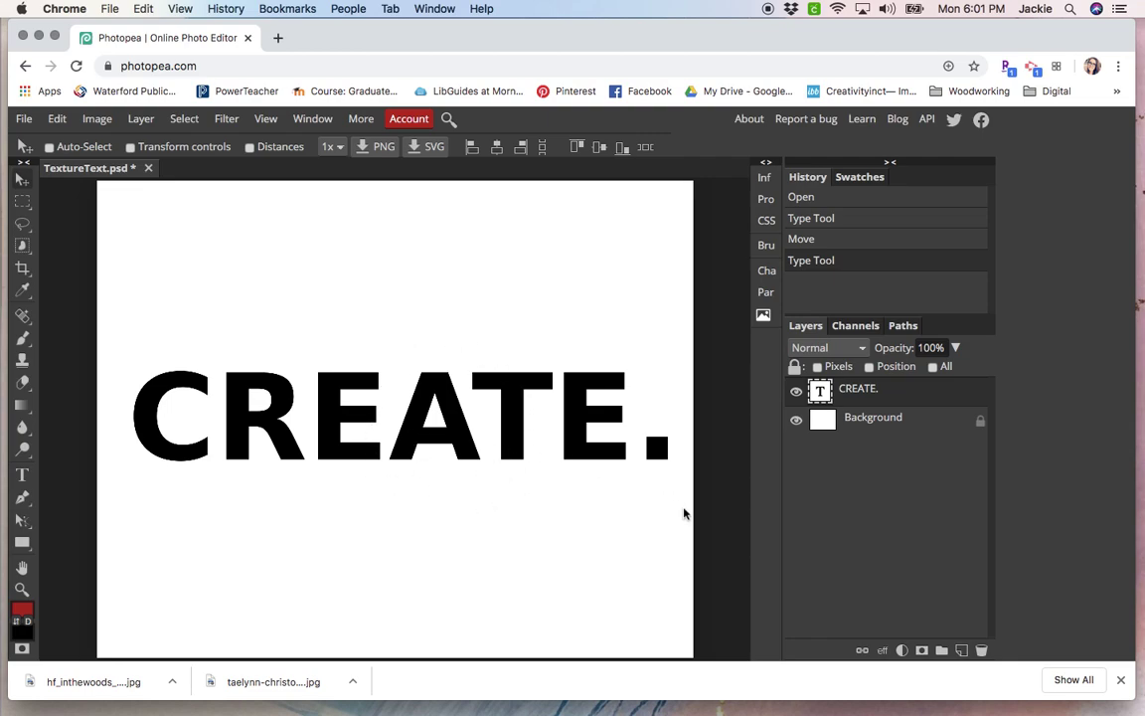
- Place the newest paint photo from Downloads into the document with Open & Place
{"action": "left_click", "coordinate": [25, 121]}
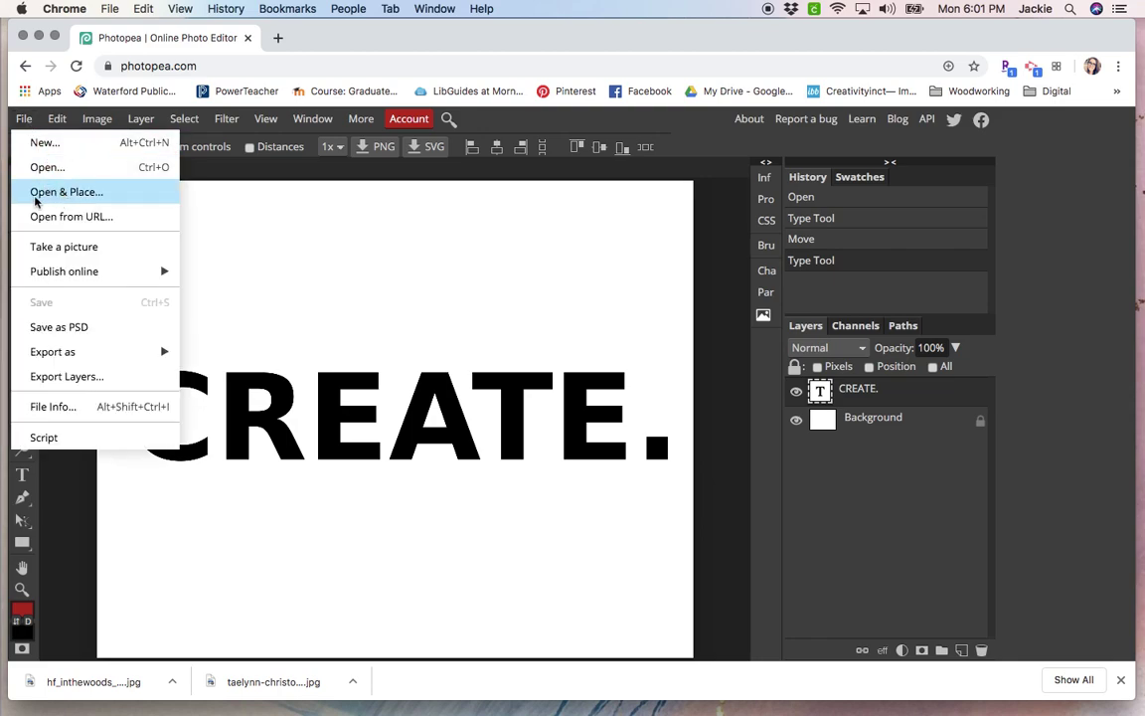
{"action": "left_click", "coordinate": [87, 199]}
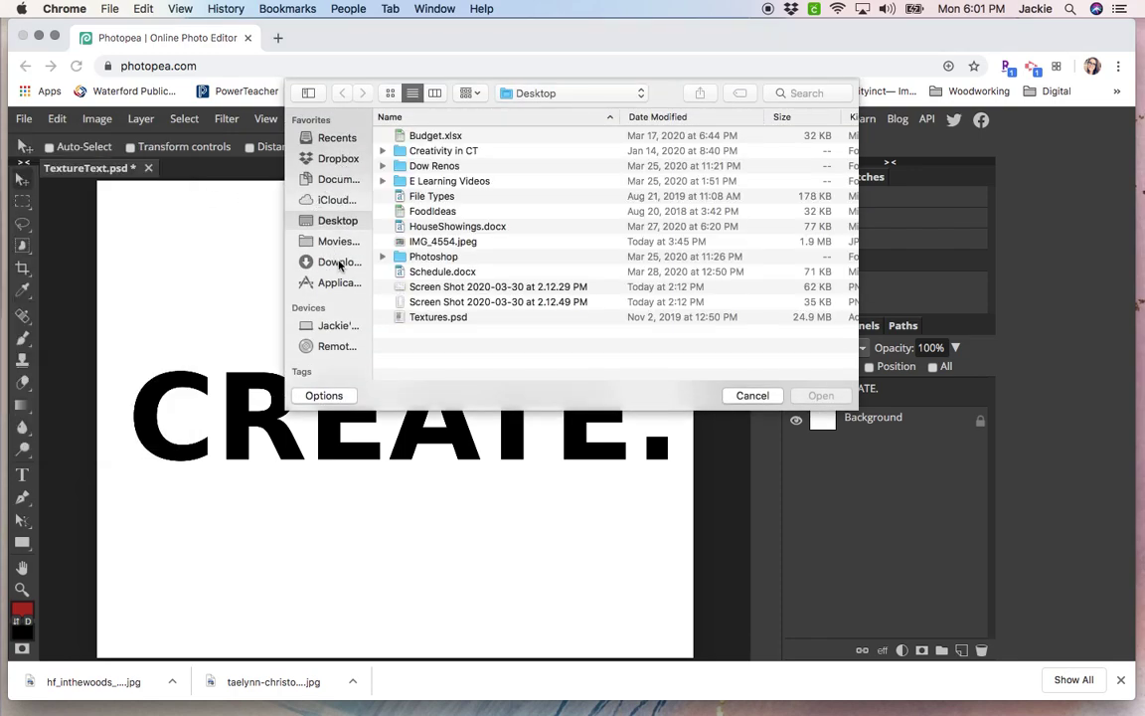
{"action": "left_click", "coordinate": [339, 263]}
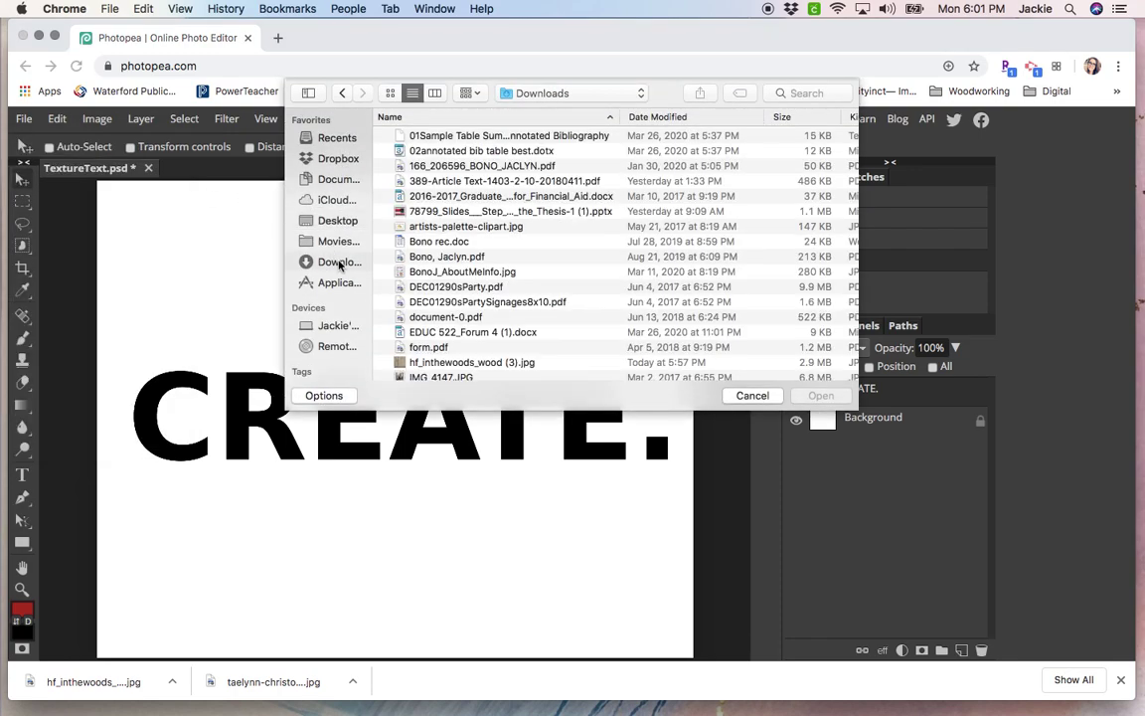
{"action": "left_click", "coordinate": [651, 120]}
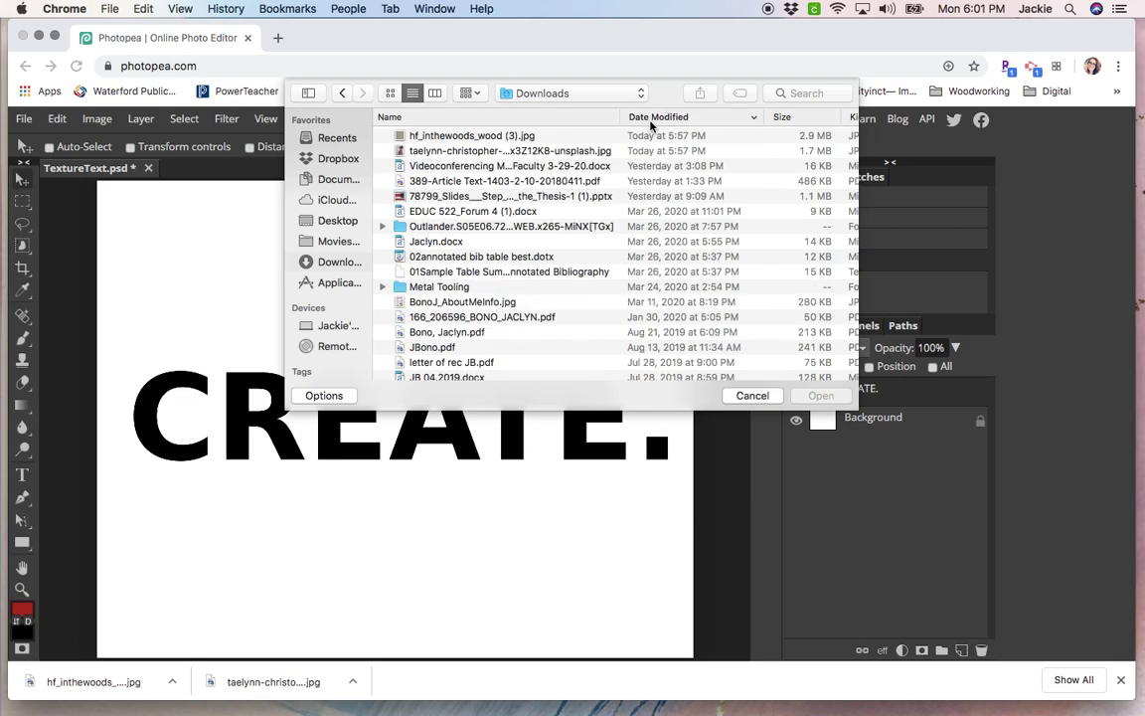
{"action": "double_click", "coordinate": [480, 151]}
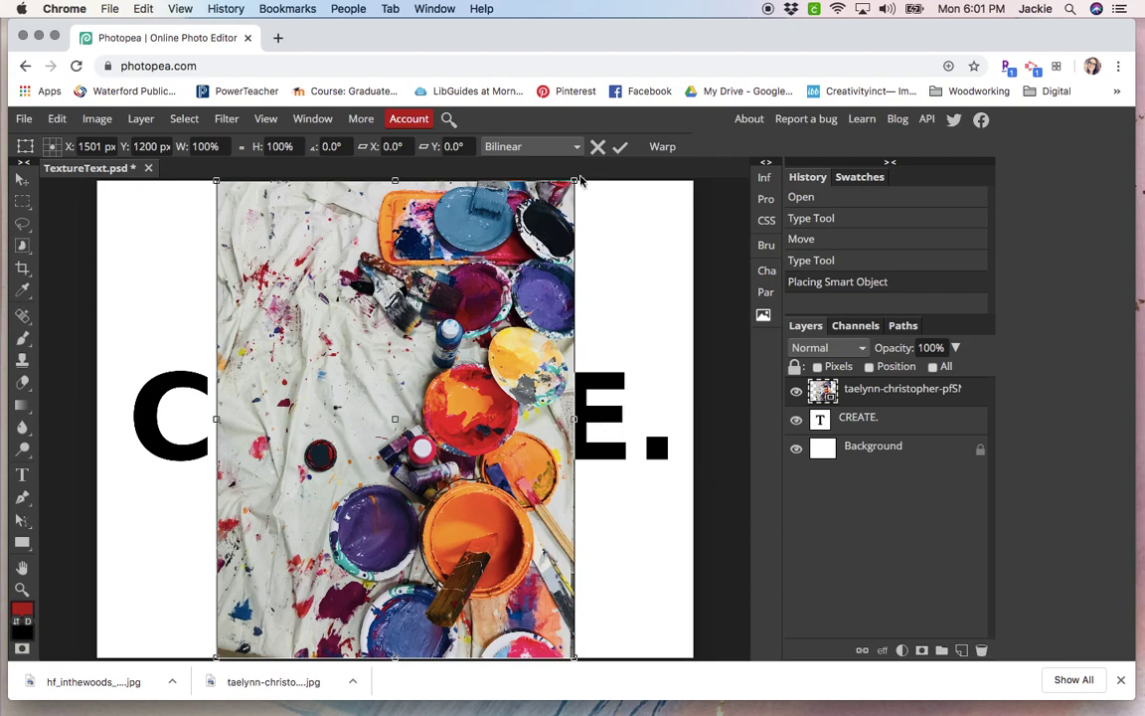
- Rotate the paint photo about 88° to landscape and scale it to roughly 117% × 120%
{"action": "left_click_drag", "start_coordinate": [586, 182], "coordinate": [589, 184]}
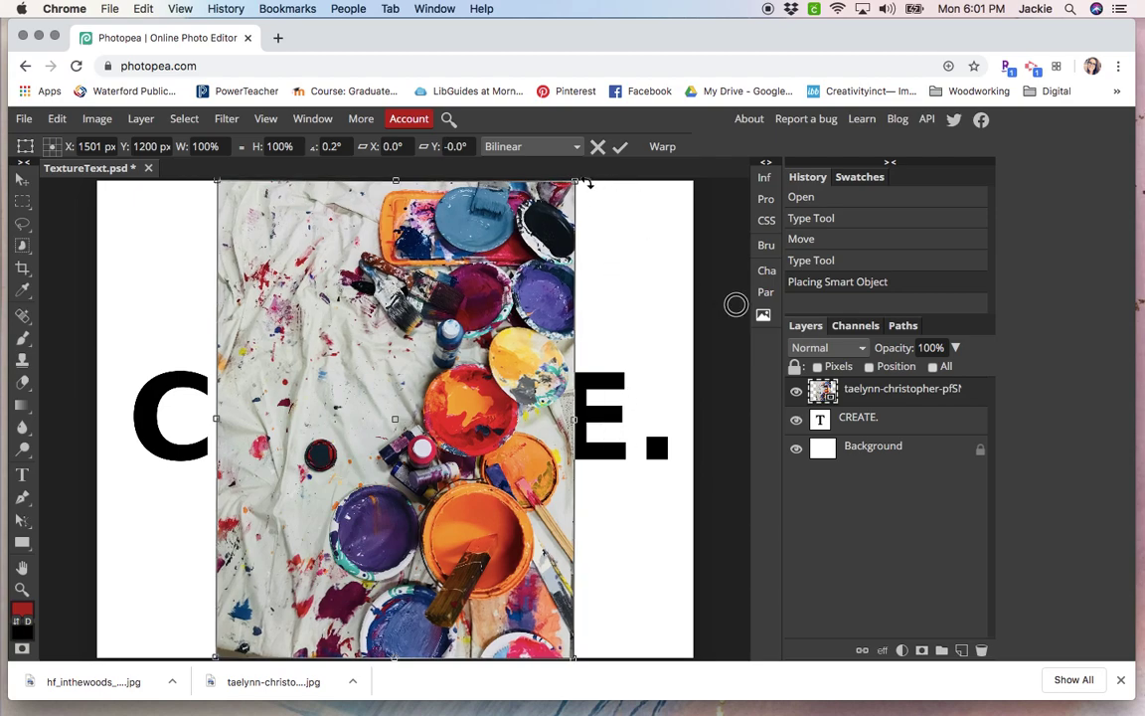
{"action": "left_click_drag", "start_coordinate": [835, 366], "coordinate": [771, 702]}
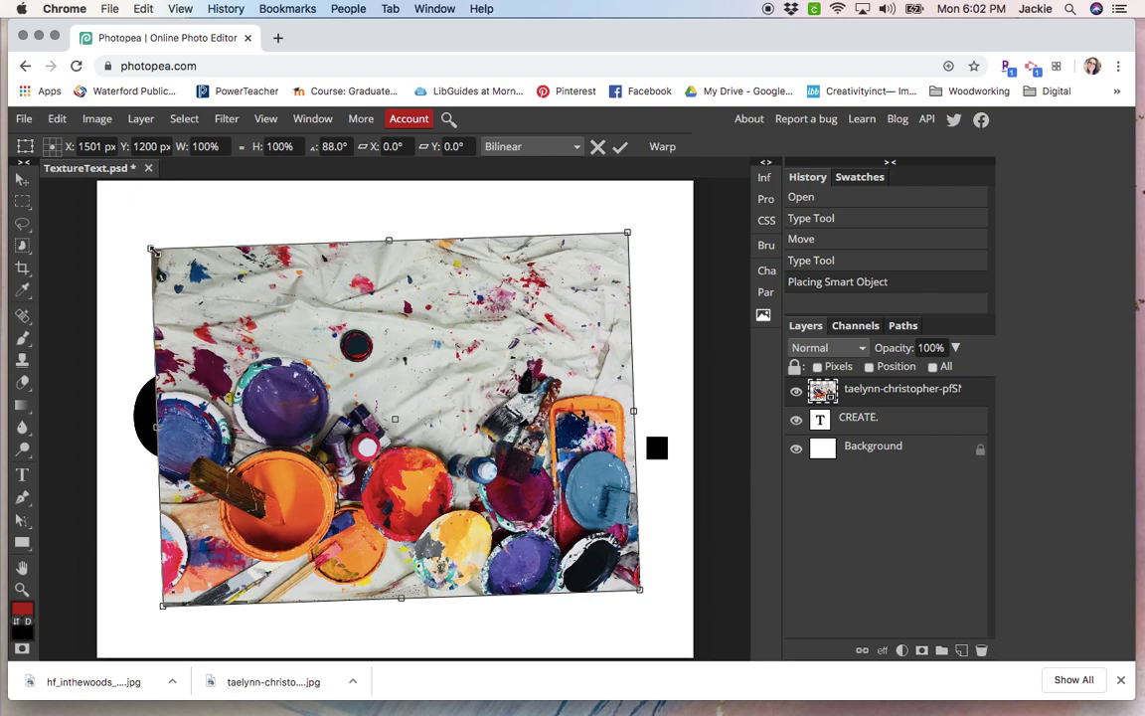
{"action": "left_click_drag", "start_coordinate": [152, 248], "coordinate": [115, 225]}
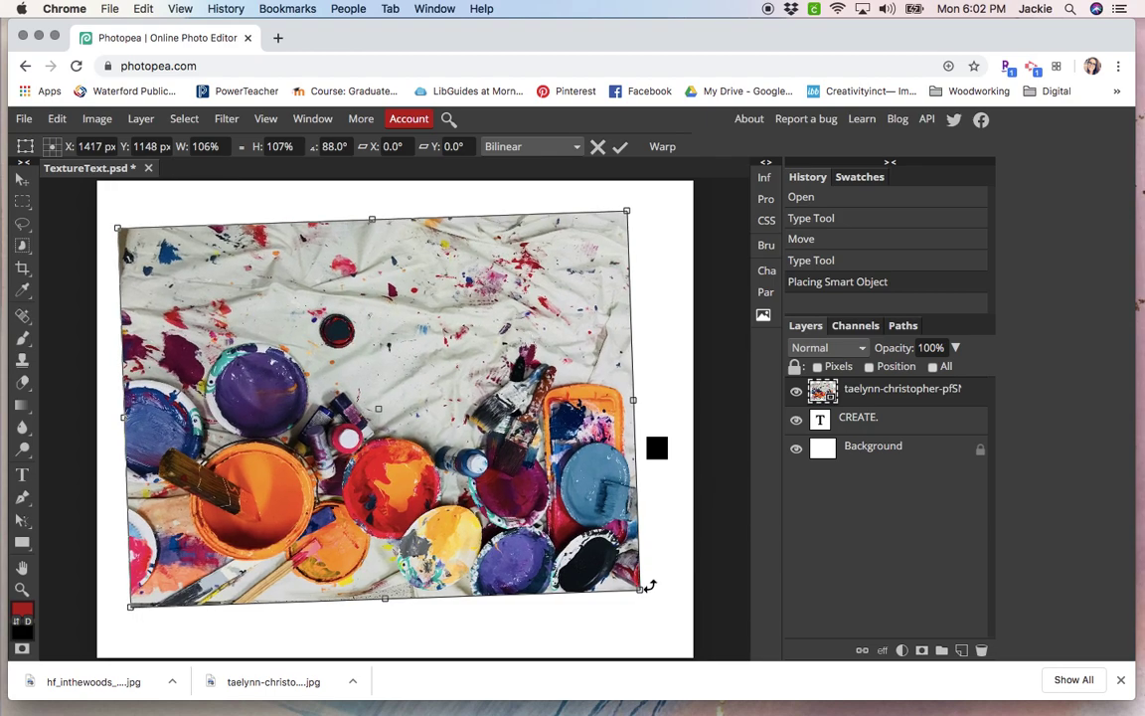
{"action": "left_click_drag", "start_coordinate": [641, 591], "coordinate": [706, 628]}
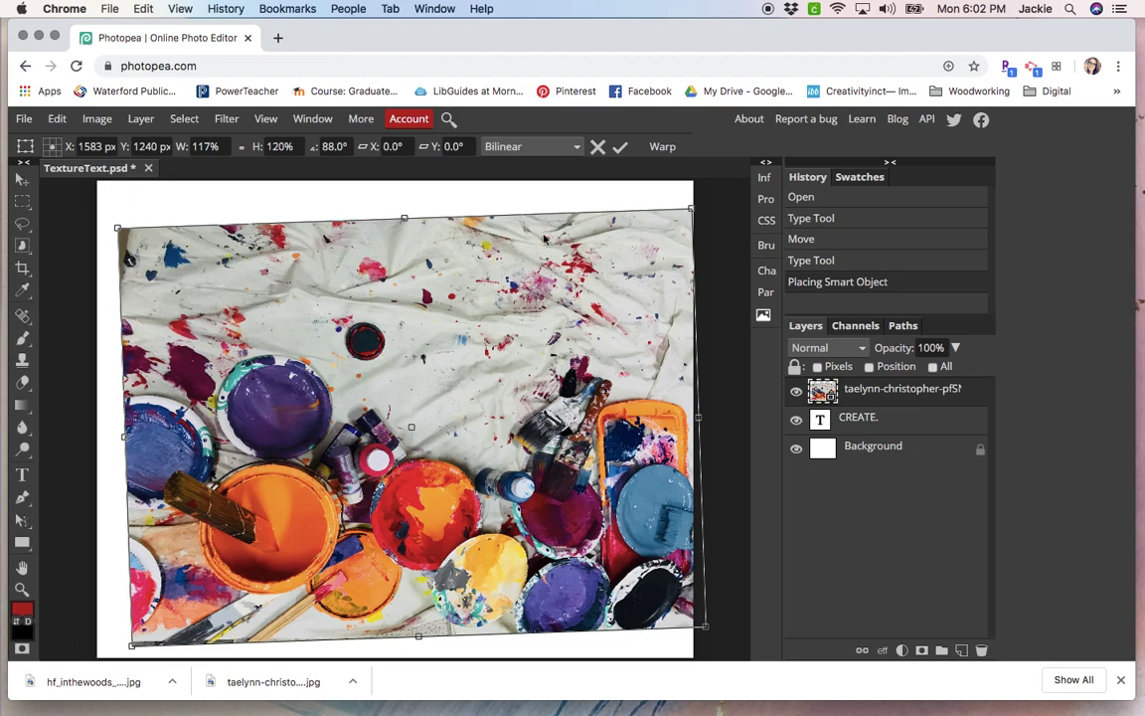
{"action": "left_click", "coordinate": [620, 148]}
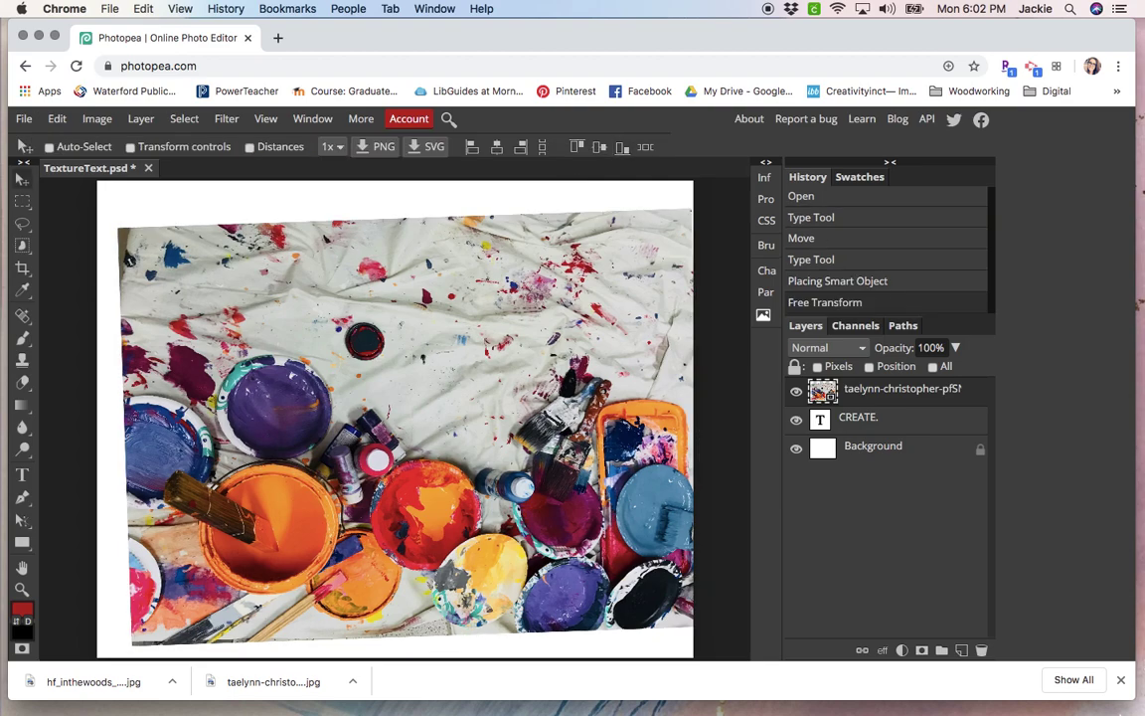
- Clip the paint photo to the CREATE. layer and slide it up inside the letters
{"action": "left_click", "coordinate": [1120, 679]}
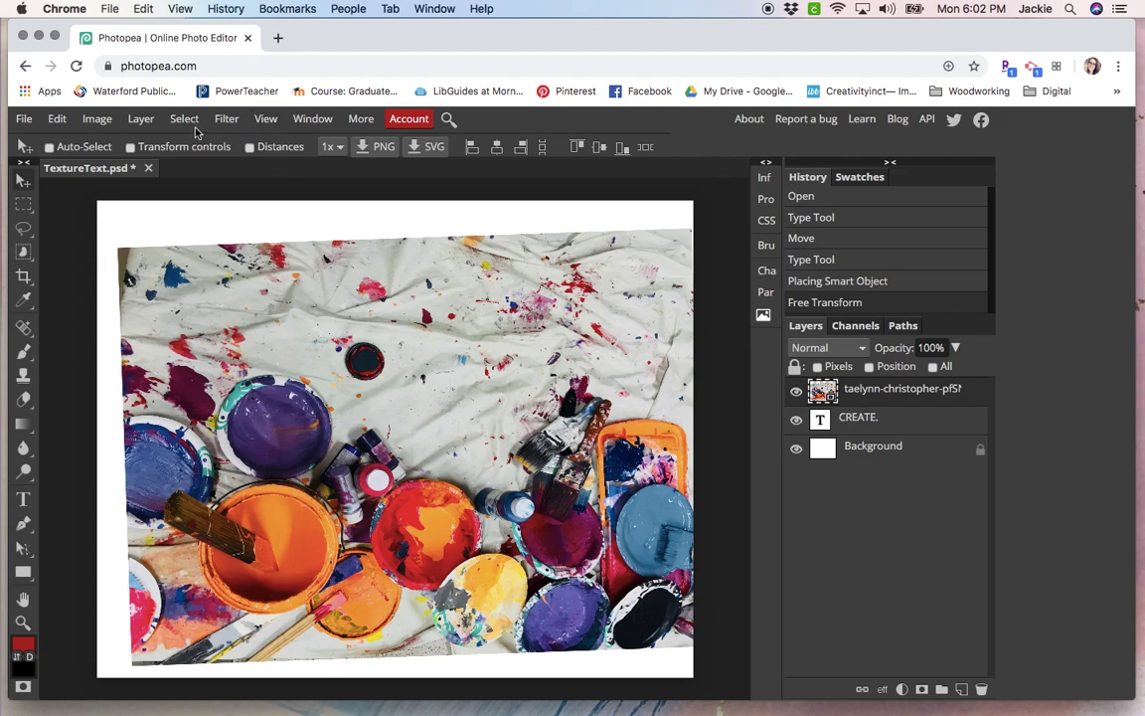
{"action": "left_click", "coordinate": [145, 121]}
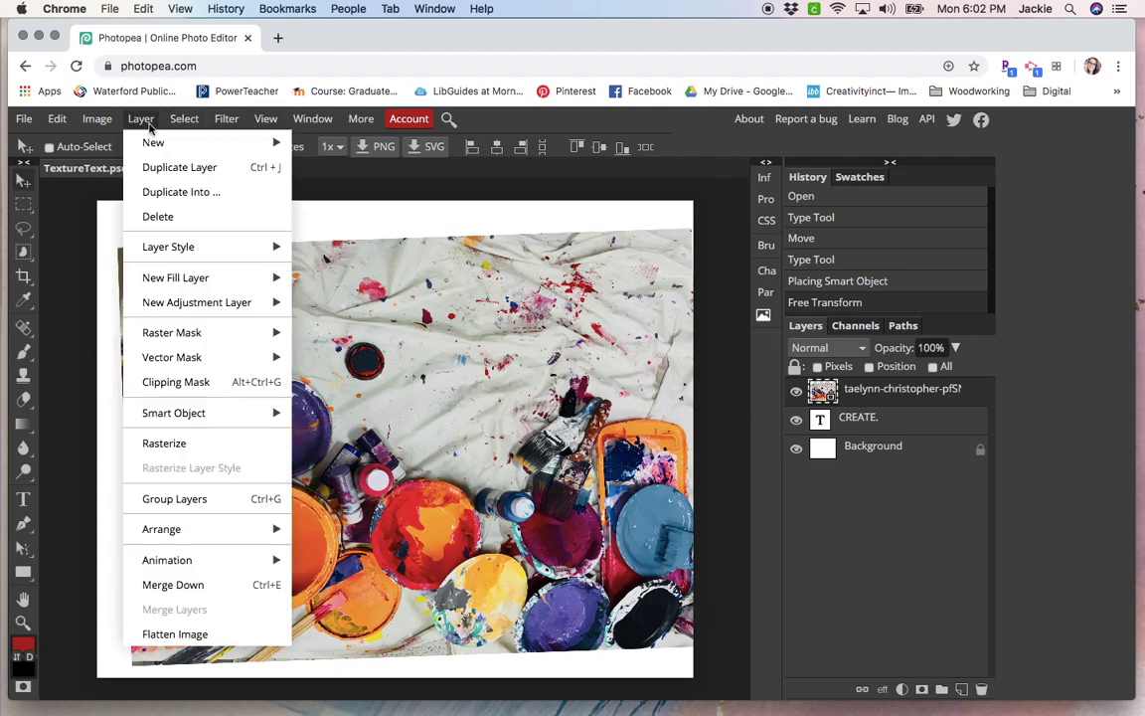
{"action": "left_click", "coordinate": [183, 388]}
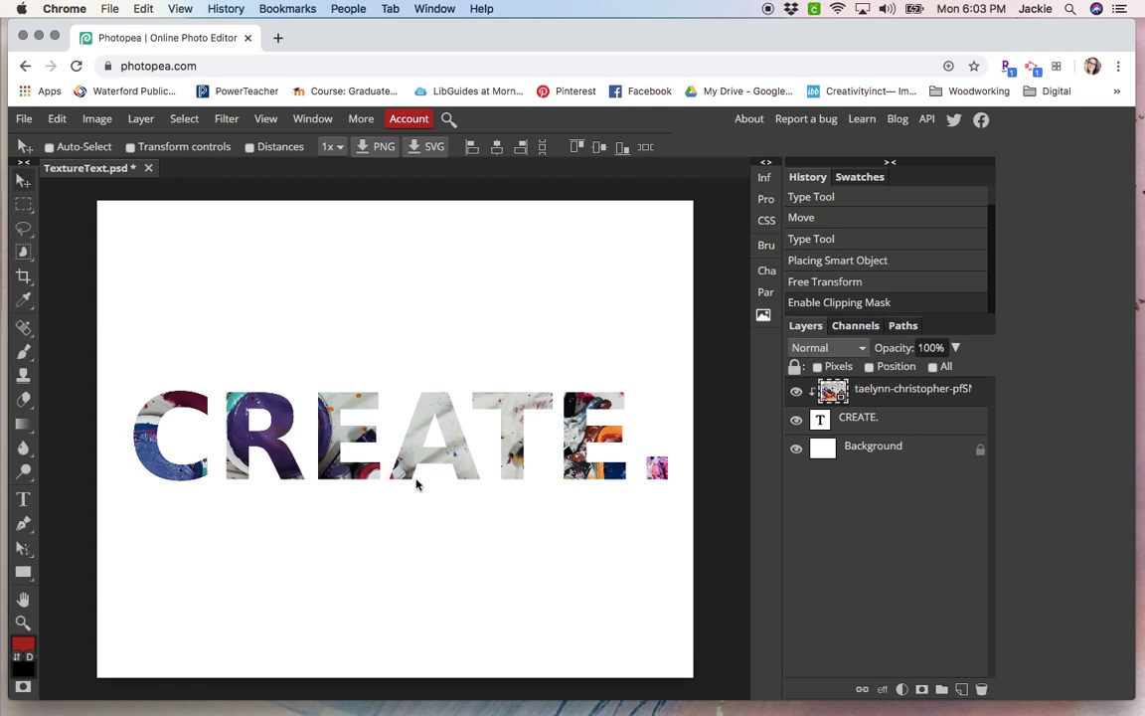
{"action": "left_click_drag", "start_coordinate": [417, 484], "coordinate": [415, 431]}
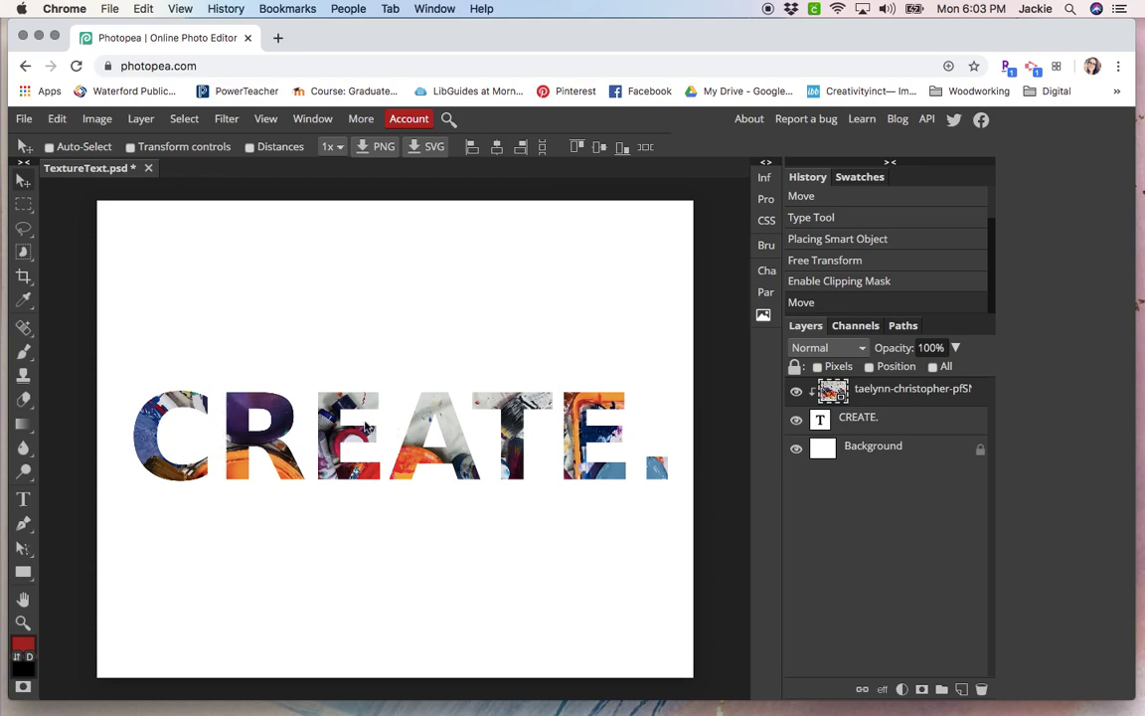
- Change the CREATE. lettering's DejaVu Sans style from Bold to Condensed and commit the edit
{"action": "left_click", "coordinate": [880, 426]}
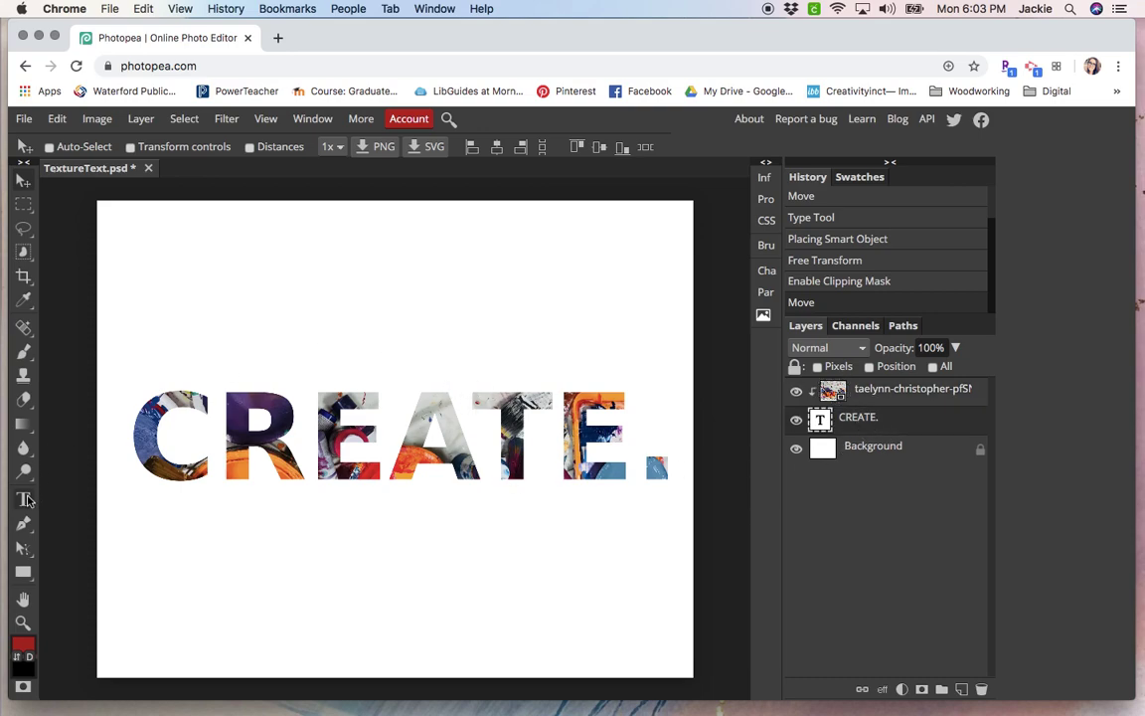
{"action": "left_click", "coordinate": [23, 498]}
{"action": "left_click", "coordinate": [300, 439]}
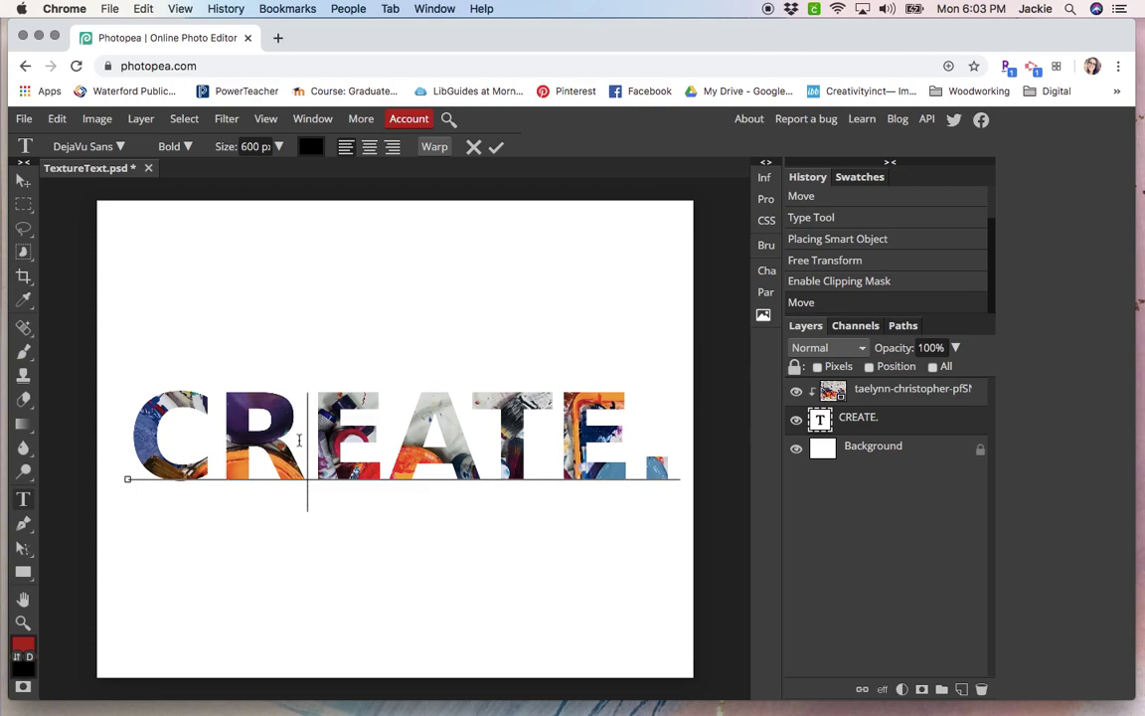
{"action": "double_click", "coordinate": [300, 439]}
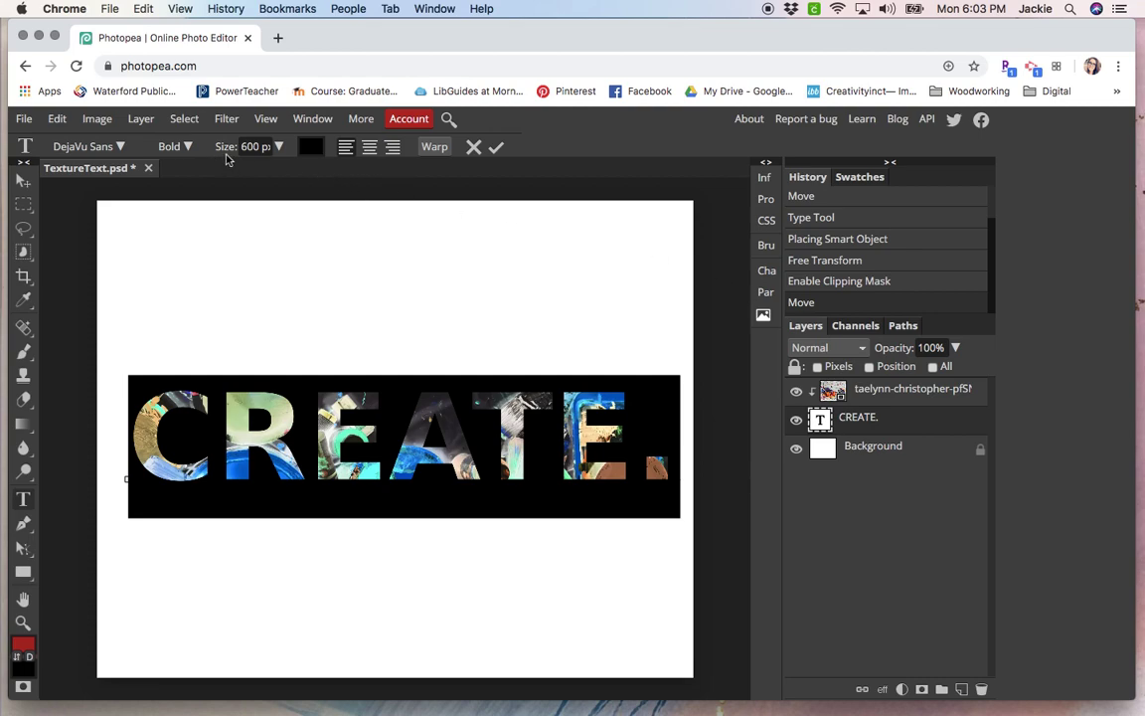
{"action": "left_click", "coordinate": [176, 147]}
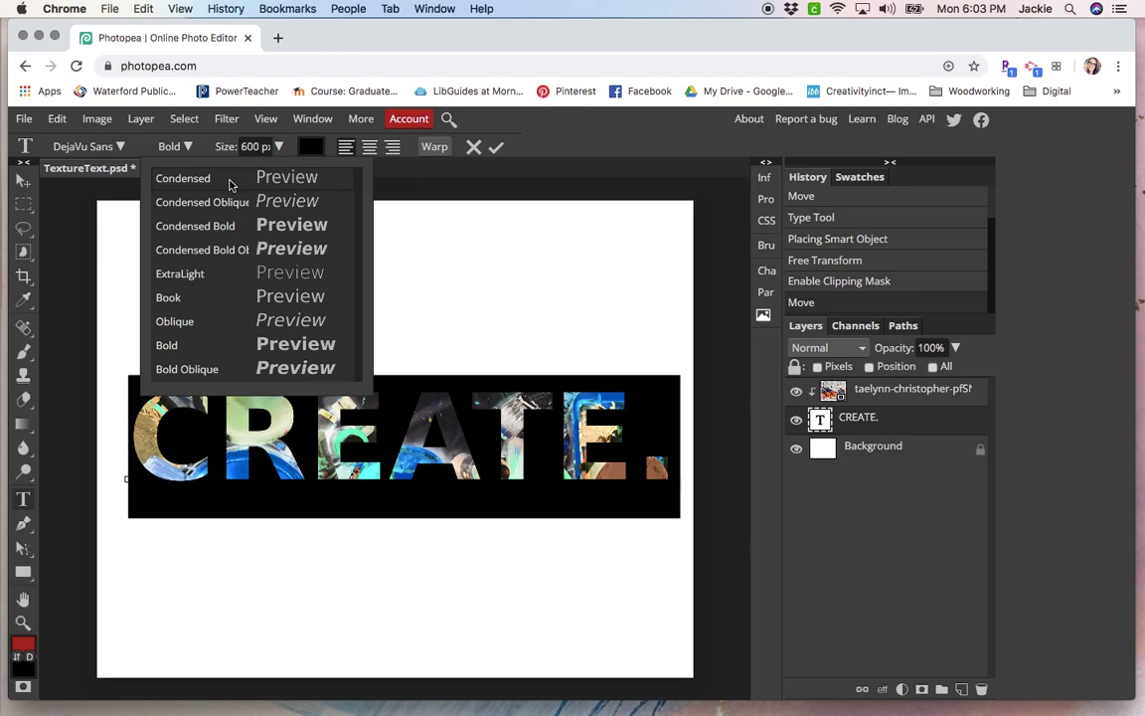
{"action": "left_click", "coordinate": [230, 185]}
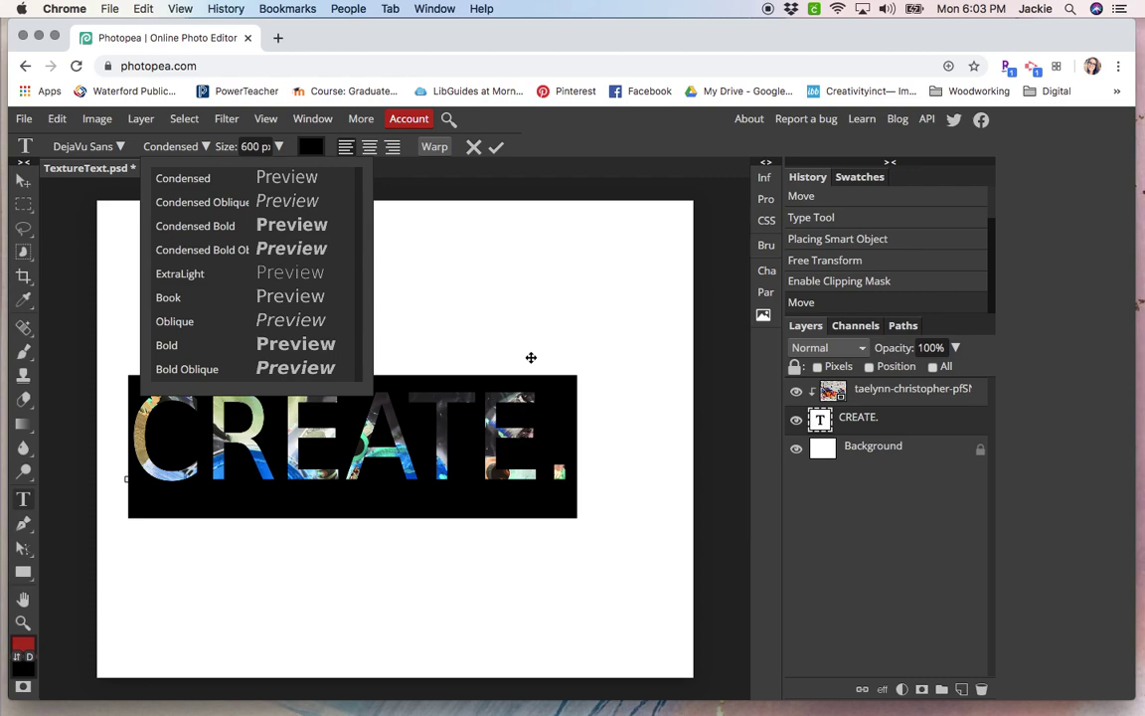
{"action": "left_click", "coordinate": [479, 322]}
{"action": "left_click", "coordinate": [23, 185]}
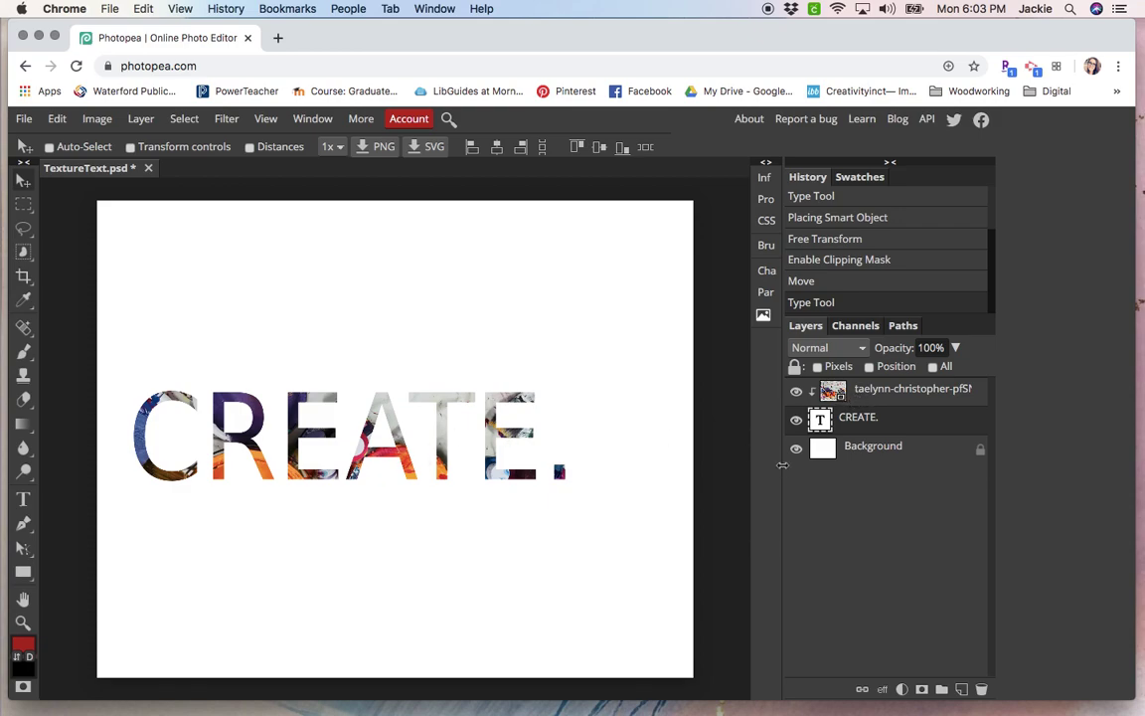
{"action": "left_click", "coordinate": [875, 452]}
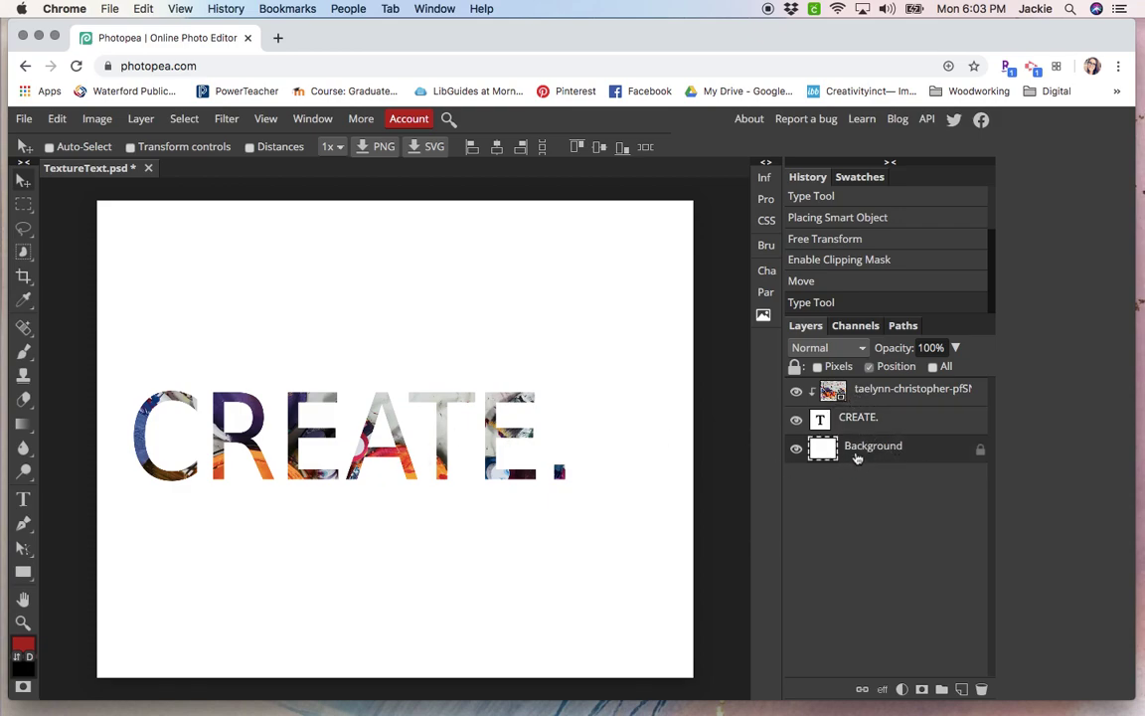
- Unlock the Background layer and set the foreground colour to black (000000)
{"action": "double_click", "coordinate": [983, 452]}
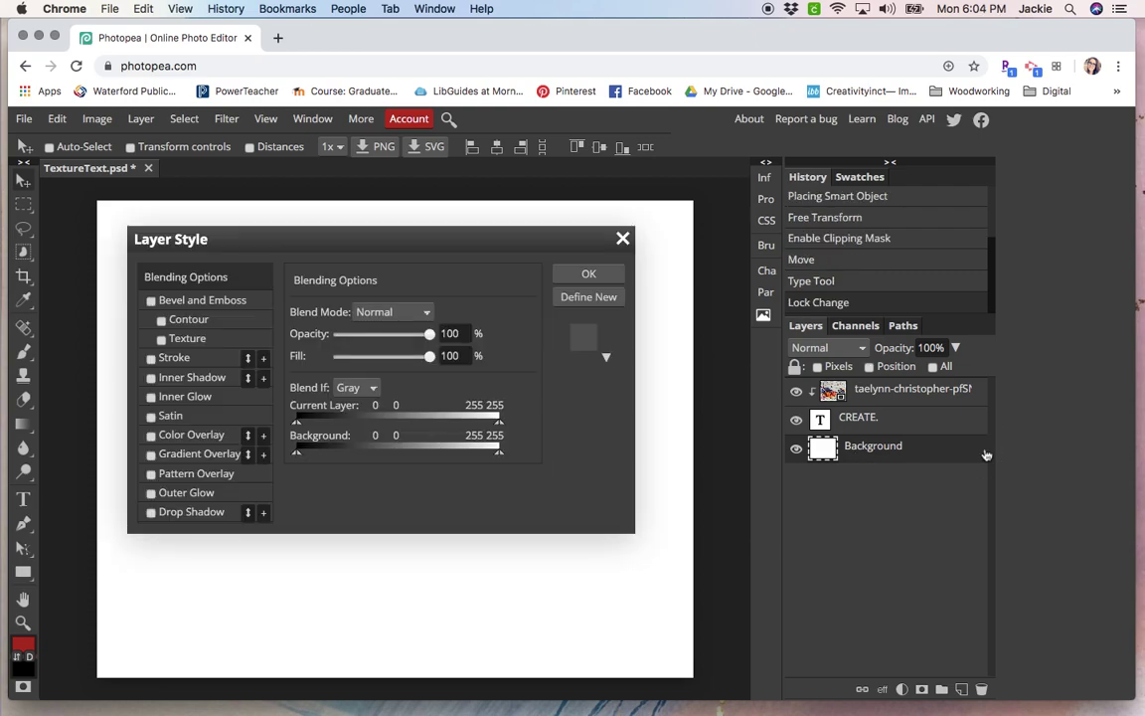
{"action": "left_click", "coordinate": [591, 275]}
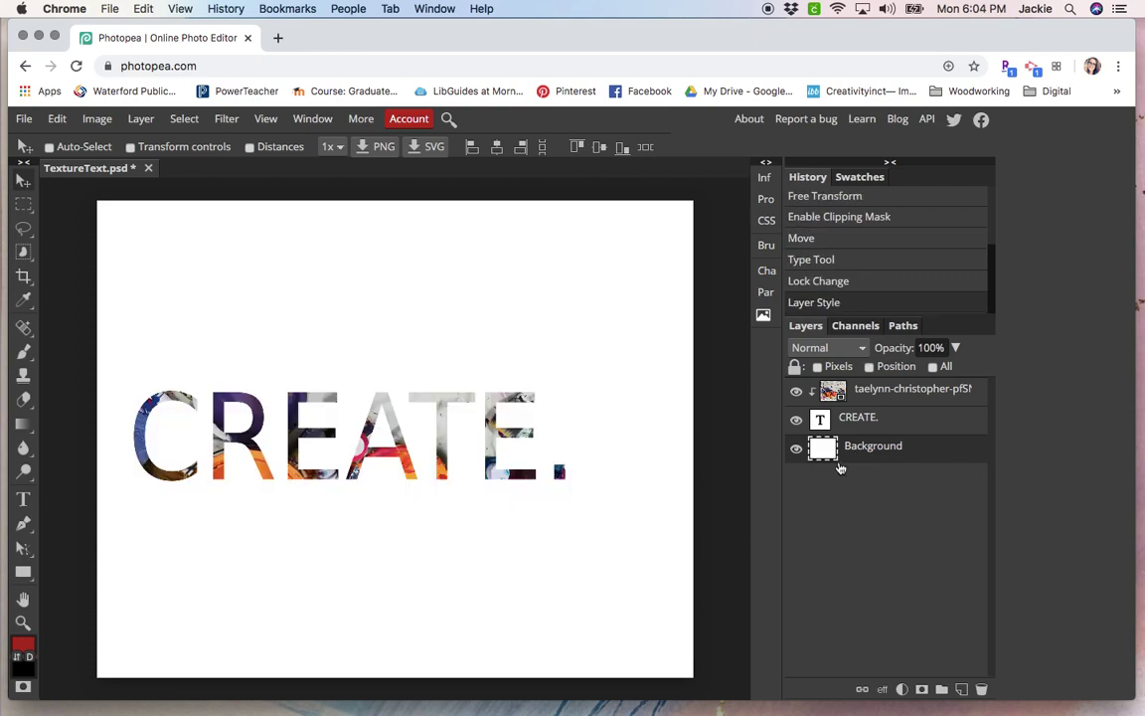
{"action": "left_click", "coordinate": [25, 671]}
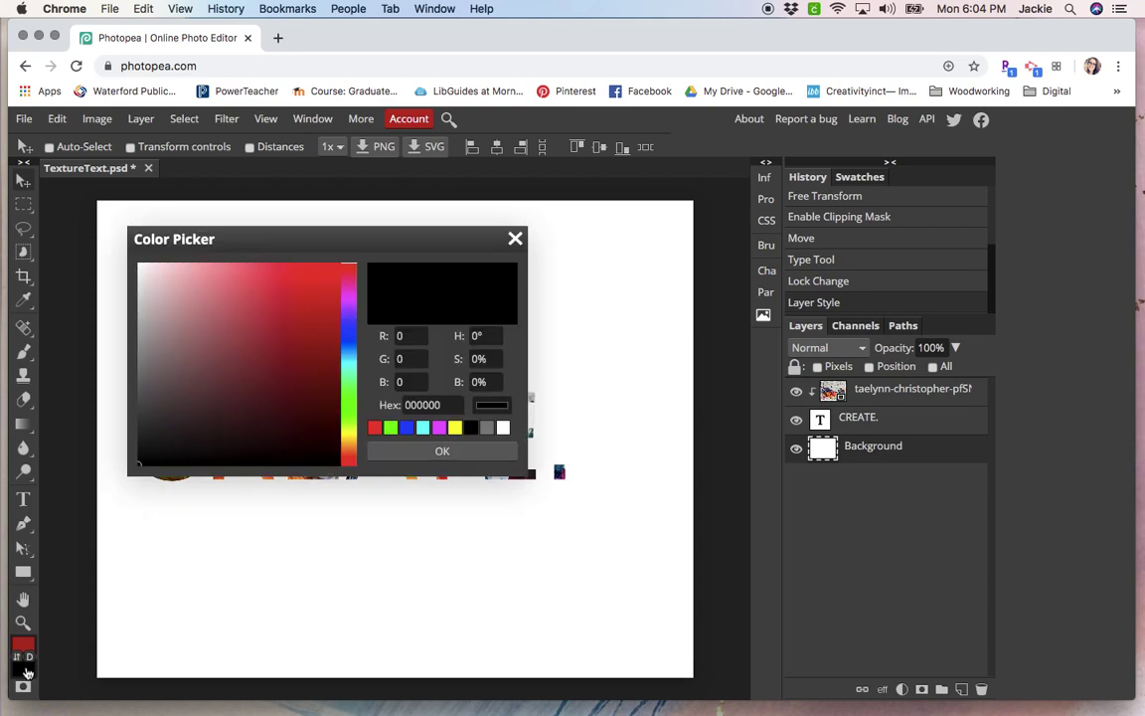
{"action": "left_click", "coordinate": [515, 239]}
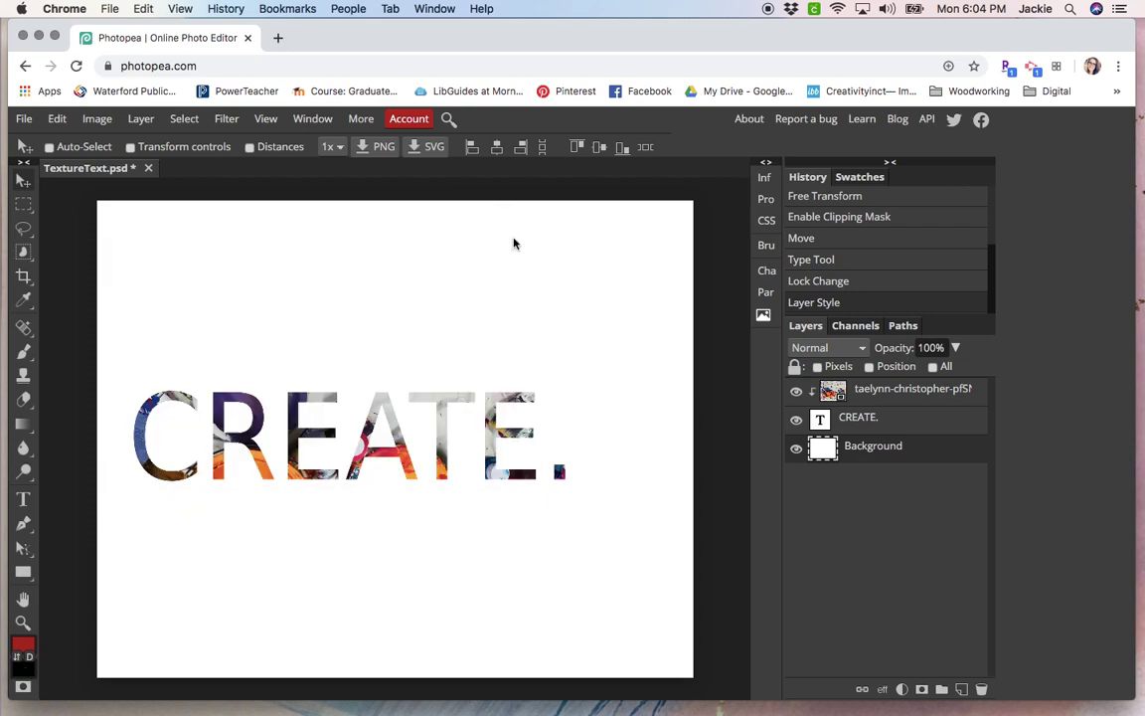
{"action": "left_click", "coordinate": [22, 644]}
{"action": "left_click_drag", "start_coordinate": [253, 395], "coordinate": [362, 493]}
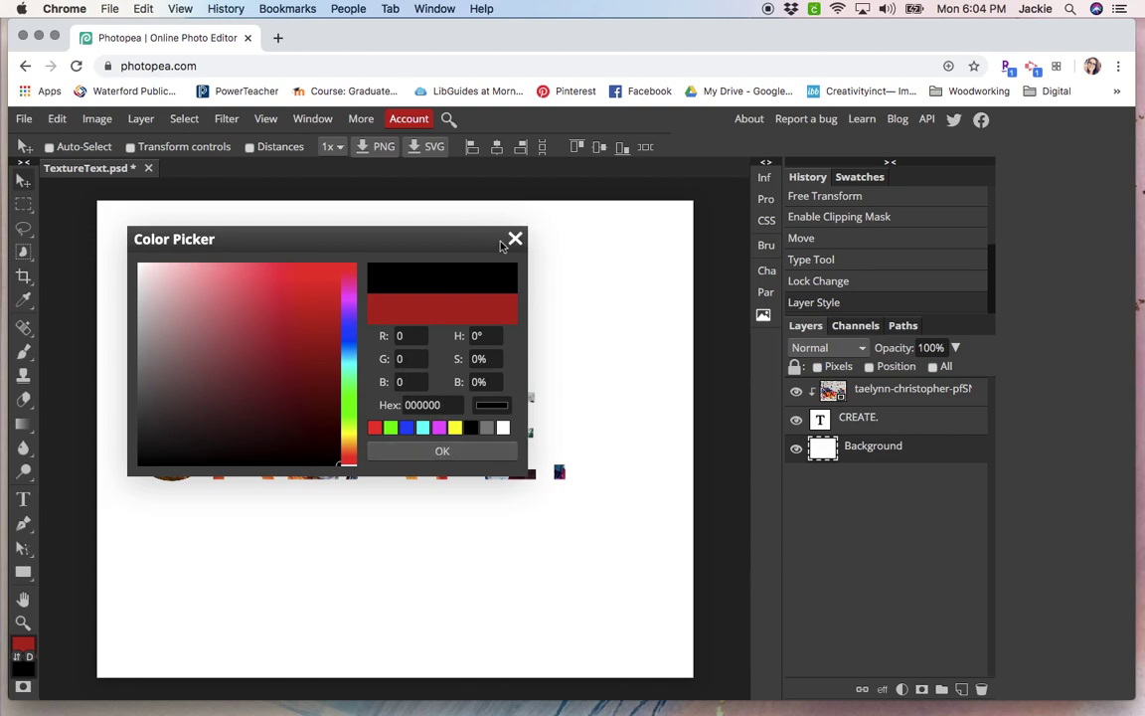
{"action": "left_click", "coordinate": [425, 452]}
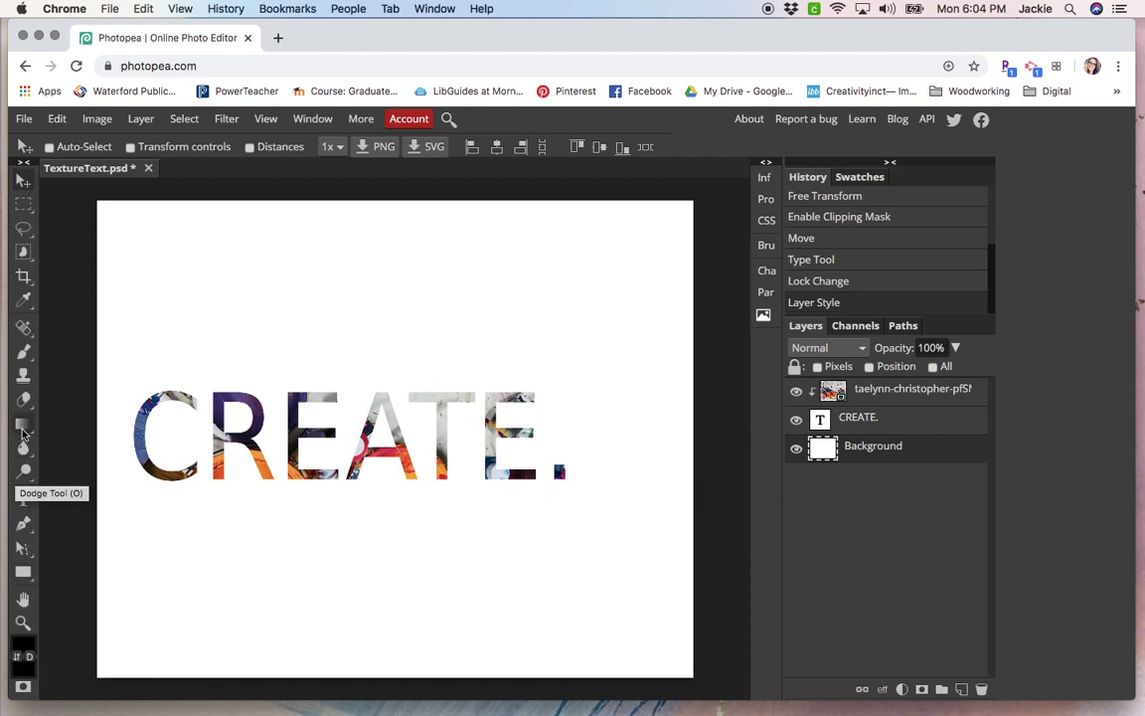
- Fill the white background with black using the Paint Bucket Tool
{"action": "right_click", "coordinate": [24, 430]}
{"action": "left_click", "coordinate": [24, 431]}
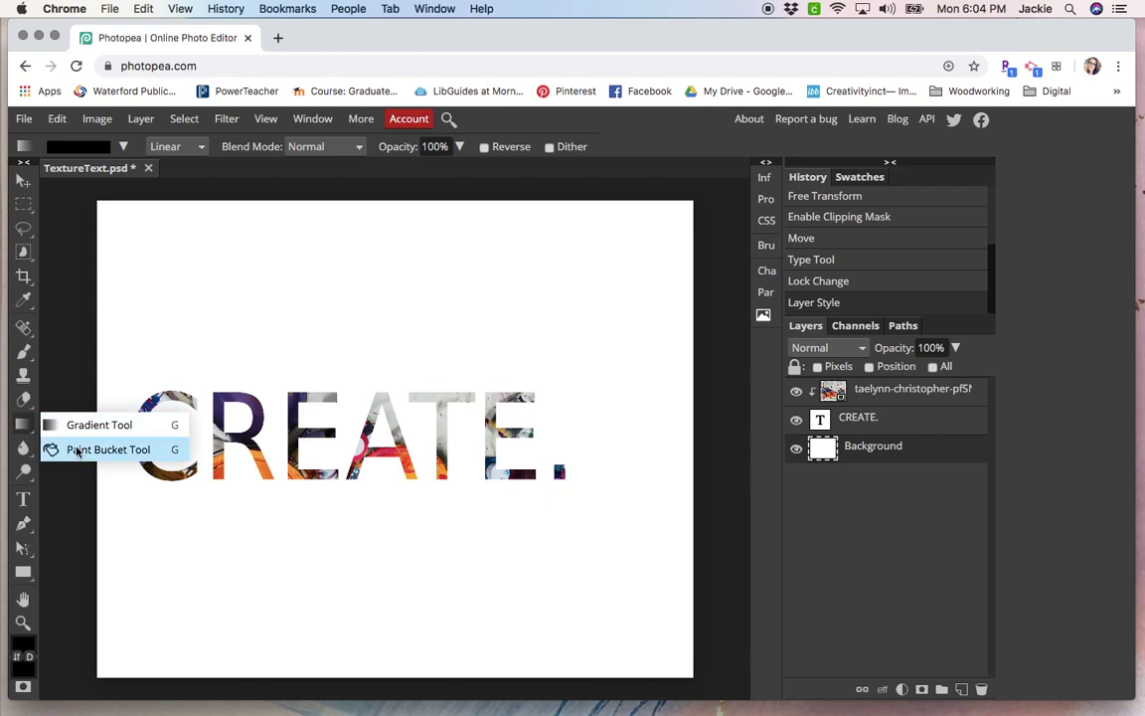
{"action": "left_click", "coordinate": [108, 449]}
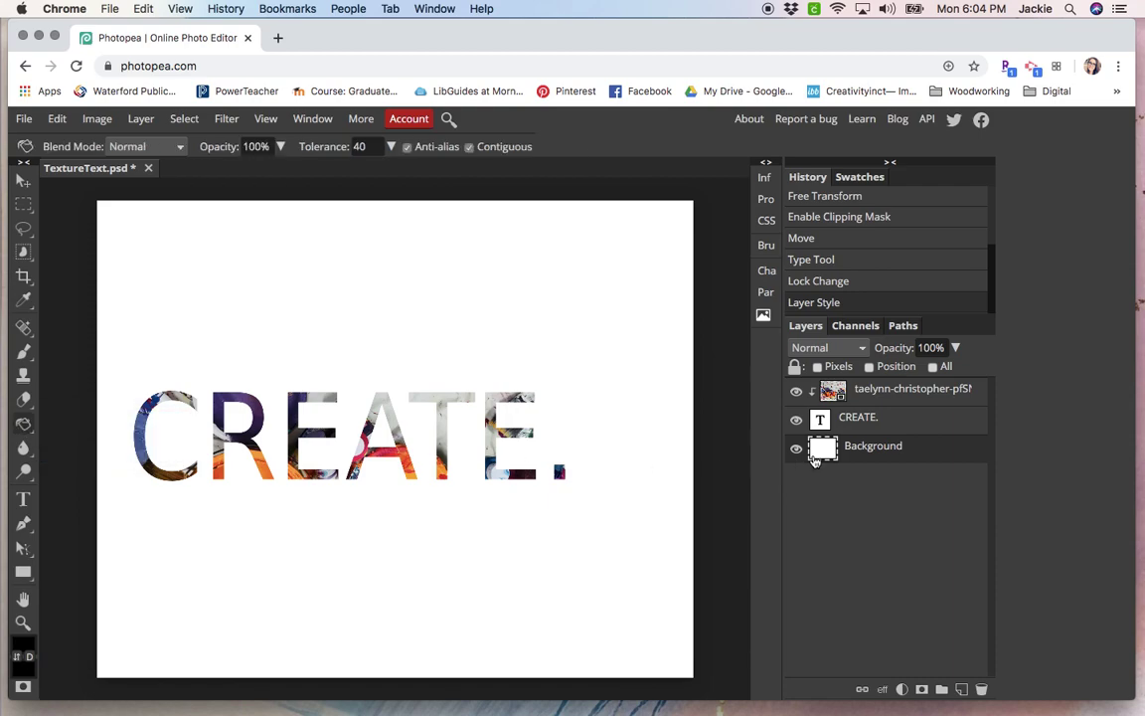
{"action": "left_click", "coordinate": [443, 584]}
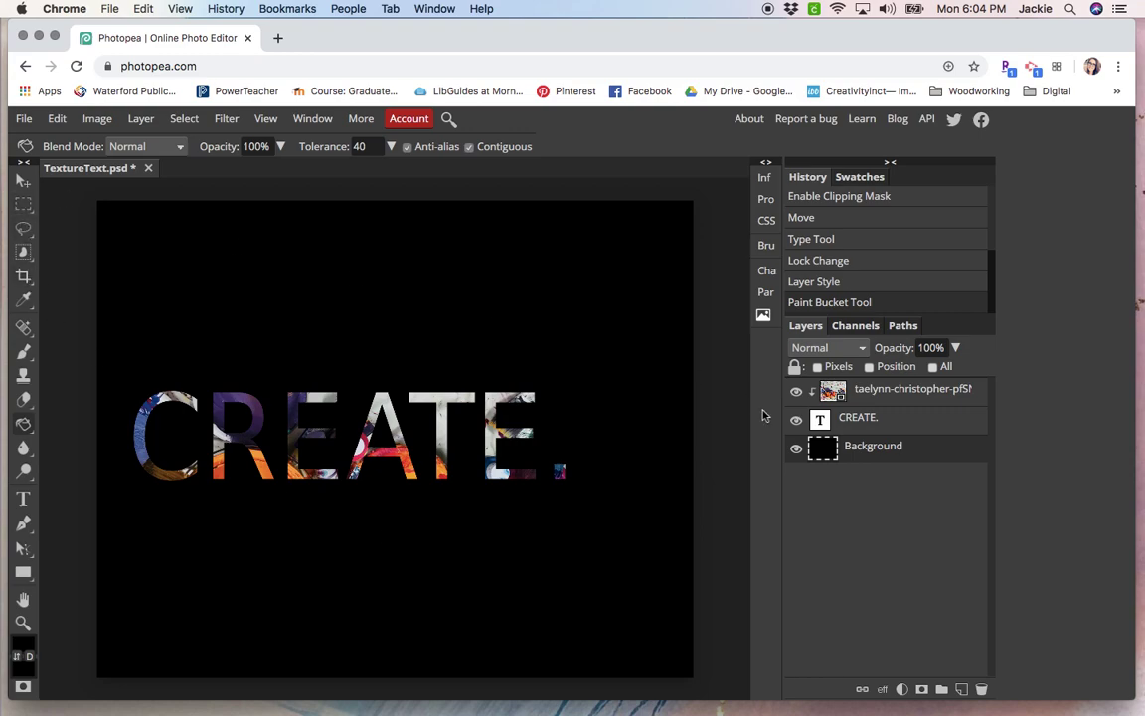
{"action": "left_click", "coordinate": [873, 429]}
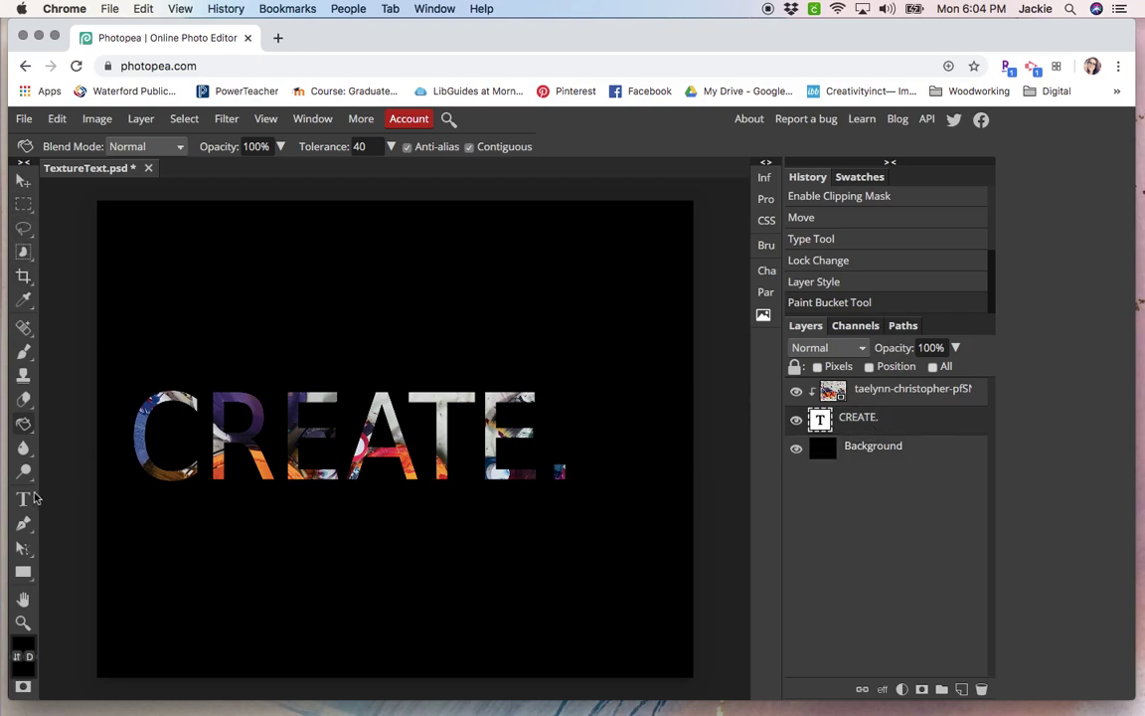
- Resize the CREATE. text to 650 px, then to 750 px, and commit it
{"action": "left_click", "coordinate": [25, 500]}
{"action": "left_click", "coordinate": [223, 417]}
{"action": "key", "text": "super+a"}
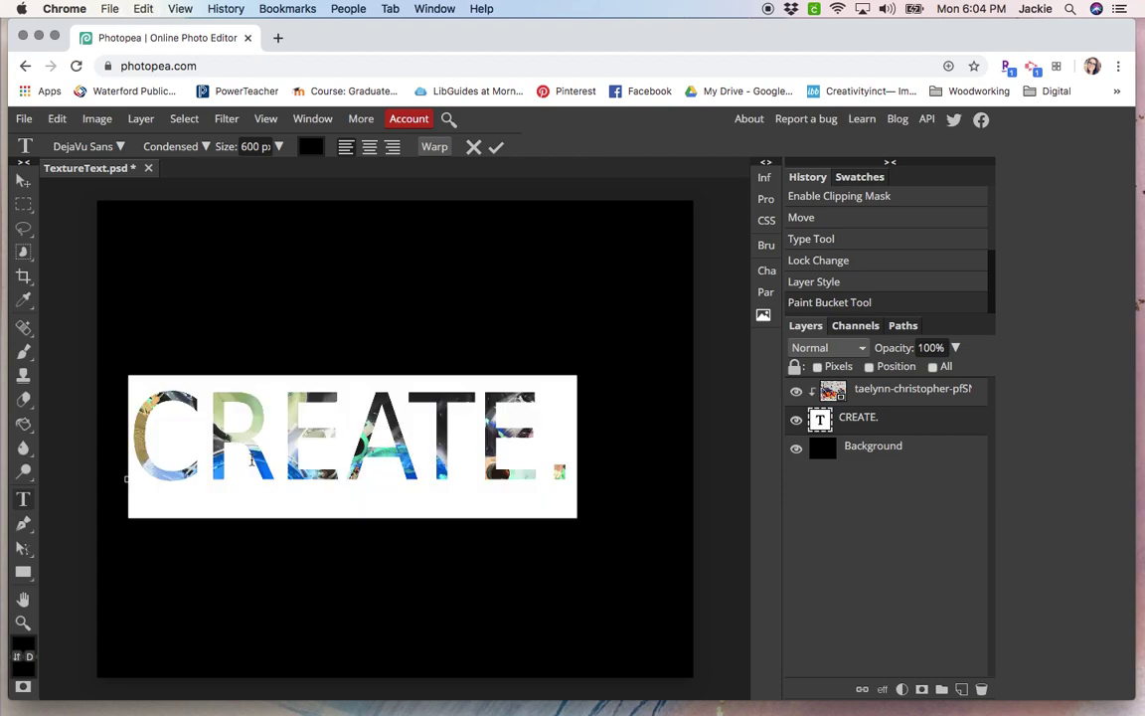
{"action": "double_click", "coordinate": [251, 146]}
{"action": "type", "text": "650"}
{"action": "key", "text": "Return"}
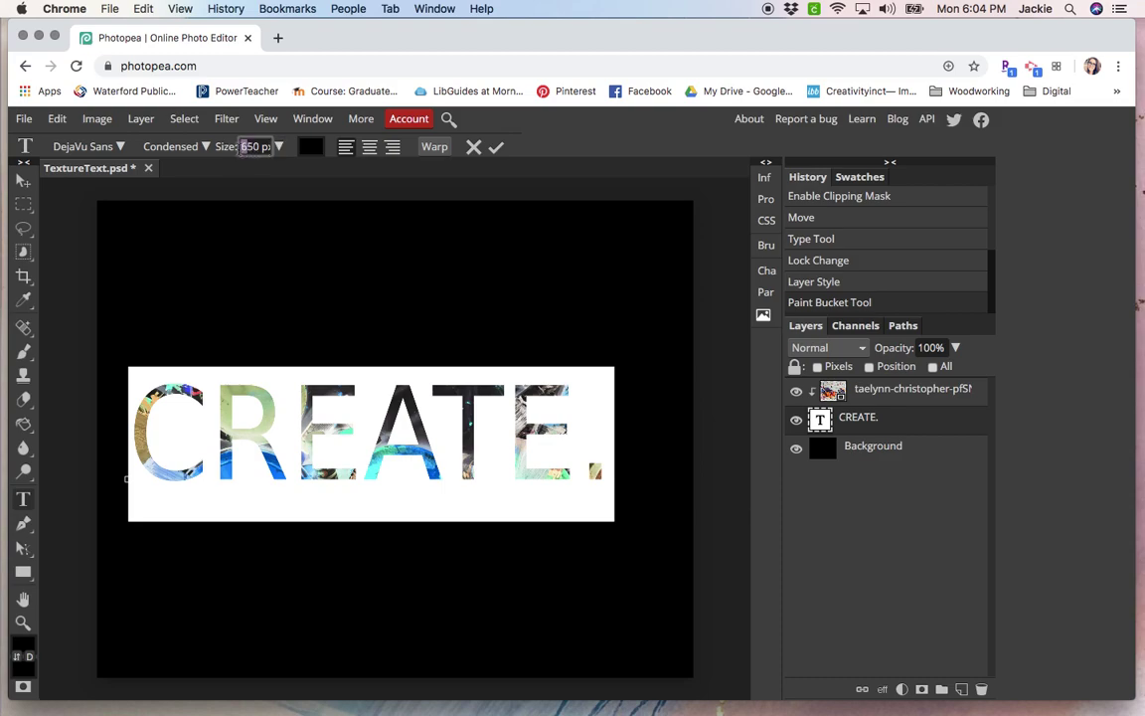
{"action": "double_click", "coordinate": [250, 146]}
{"action": "type", "text": "750"}
{"action": "key", "text": "Return"}
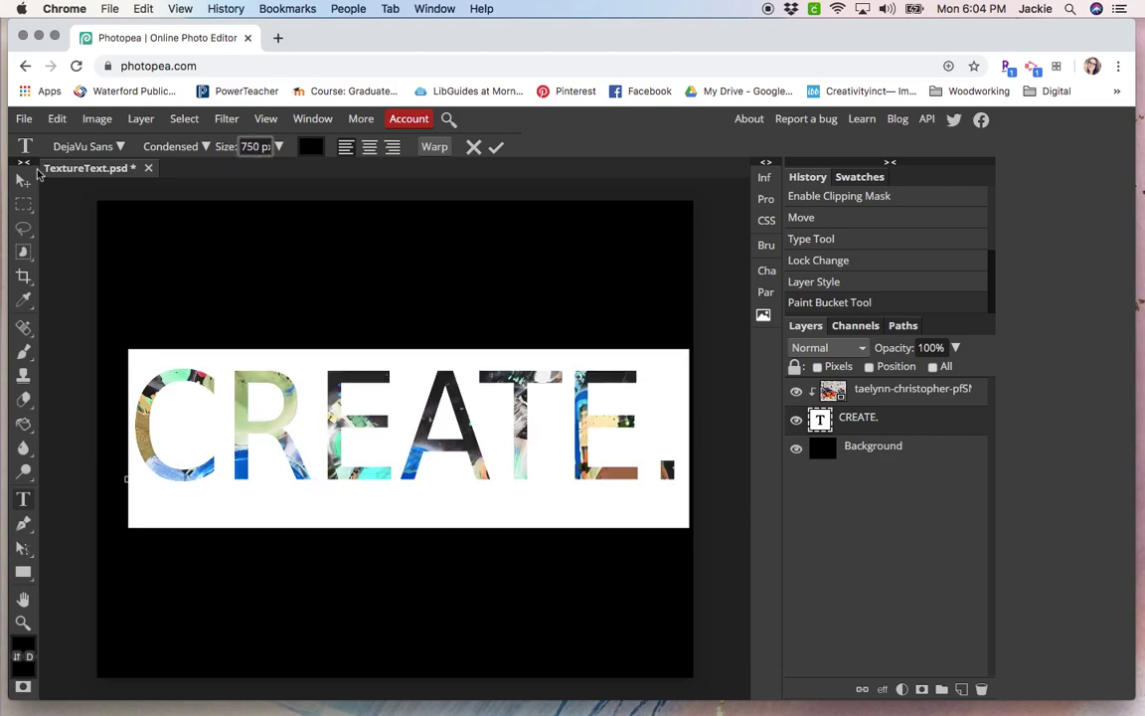
{"action": "left_click", "coordinate": [23, 180]}
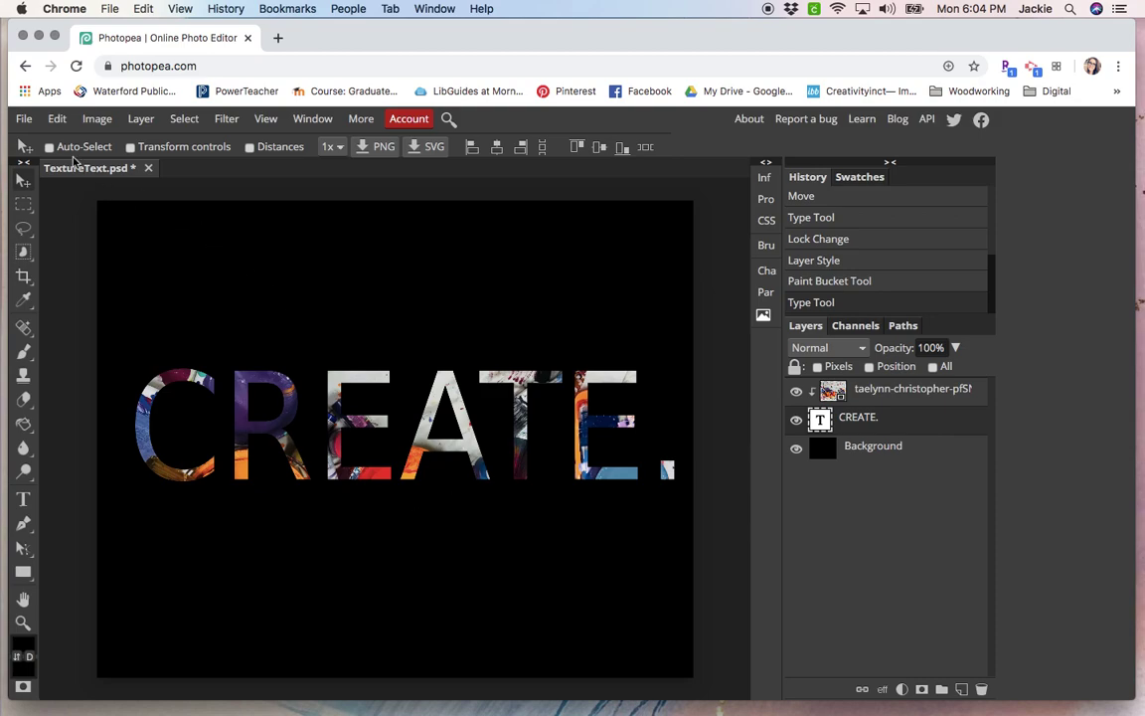
- Export the design as TextureText.jpg
{"action": "key", "text": "ctrl+s"}
{"action": "left_click", "coordinate": [23, 119]}
{"action": "mouse_move", "coordinate": [149, 352]}
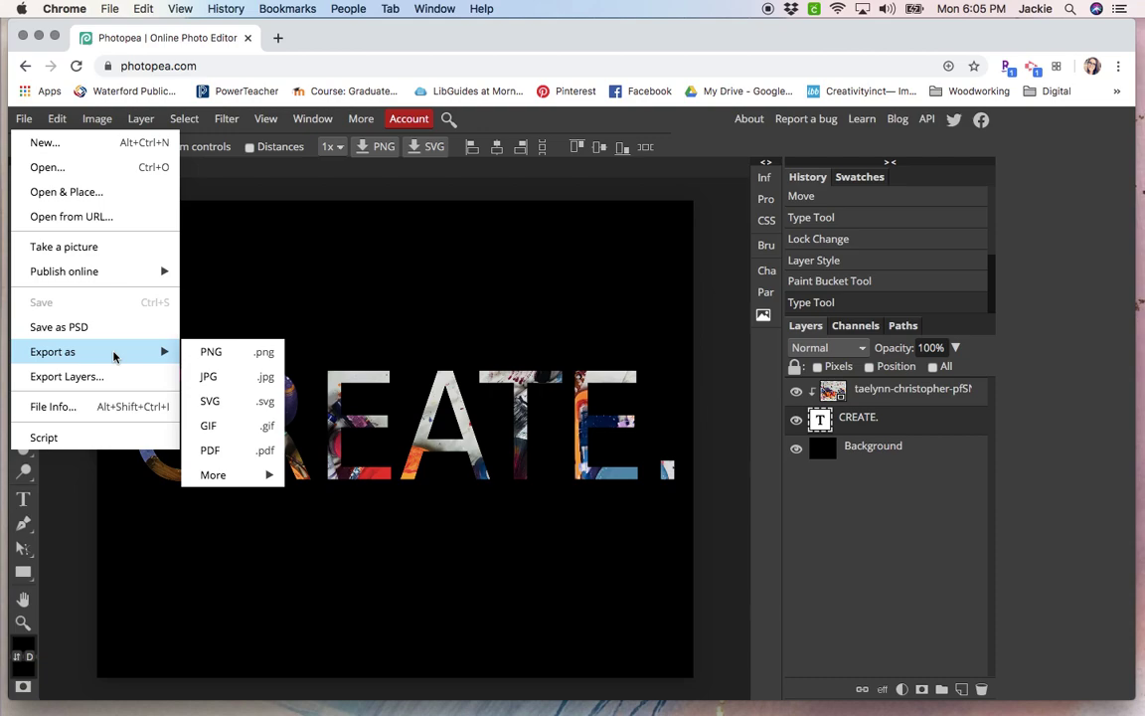
{"action": "left_click", "coordinate": [224, 382]}
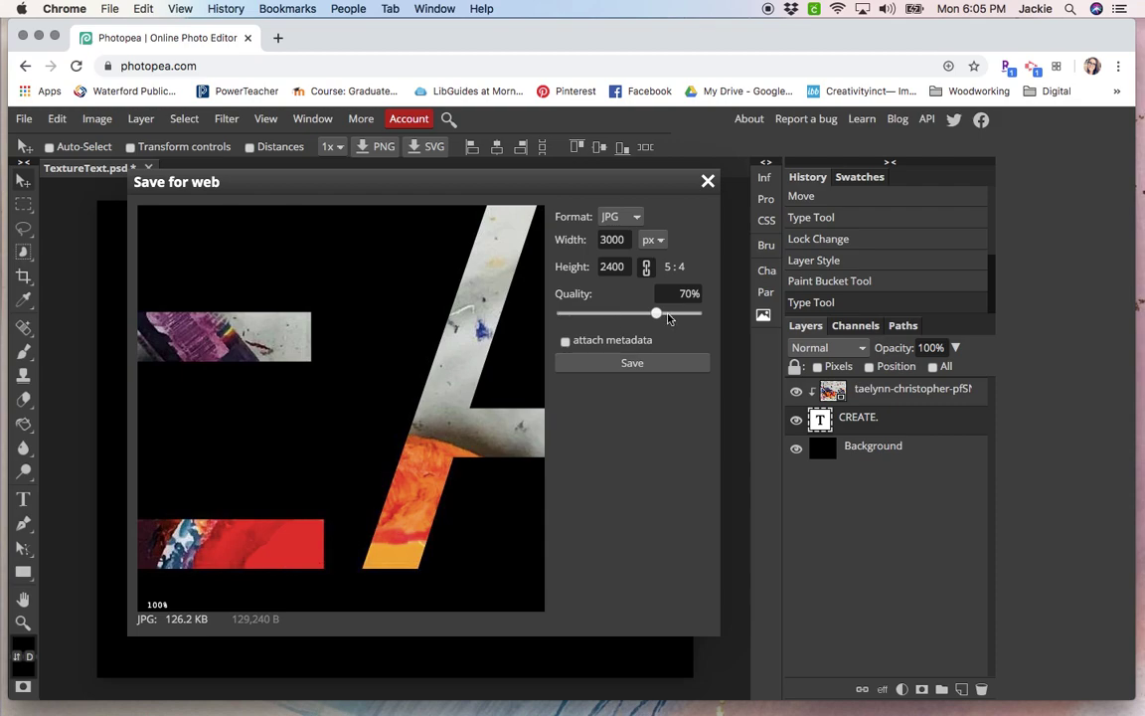
{"action": "left_click", "coordinate": [628, 362]}
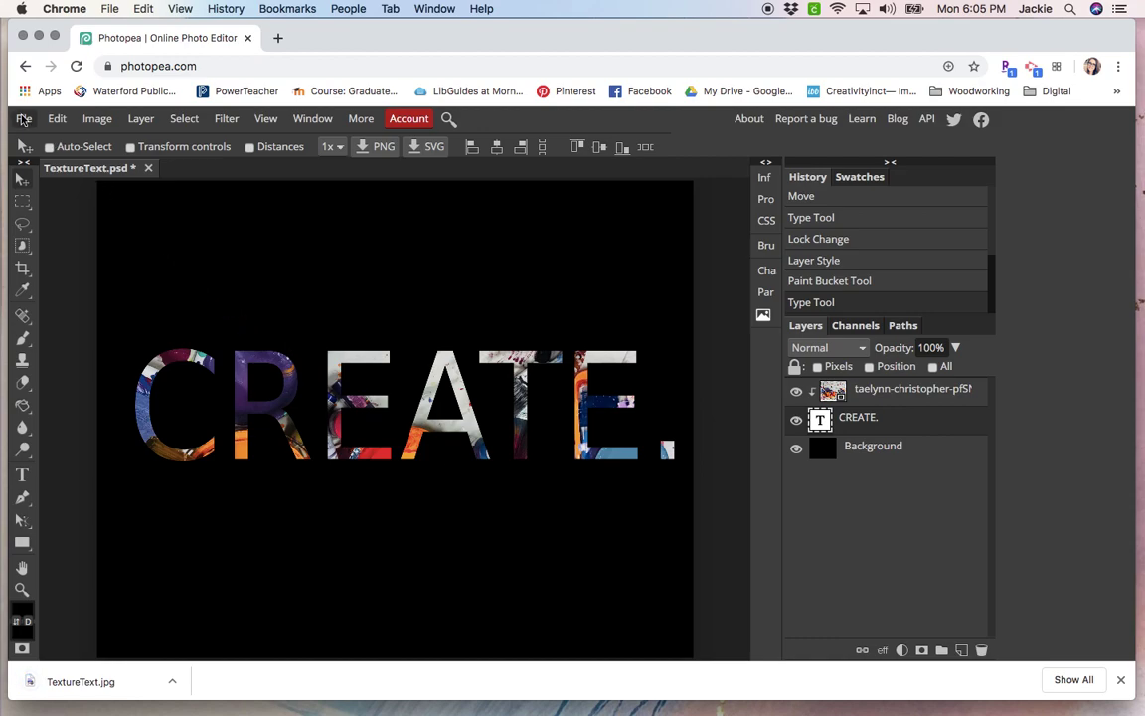
- Save the document as TextureText.psd
{"action": "left_click", "coordinate": [24, 121]}
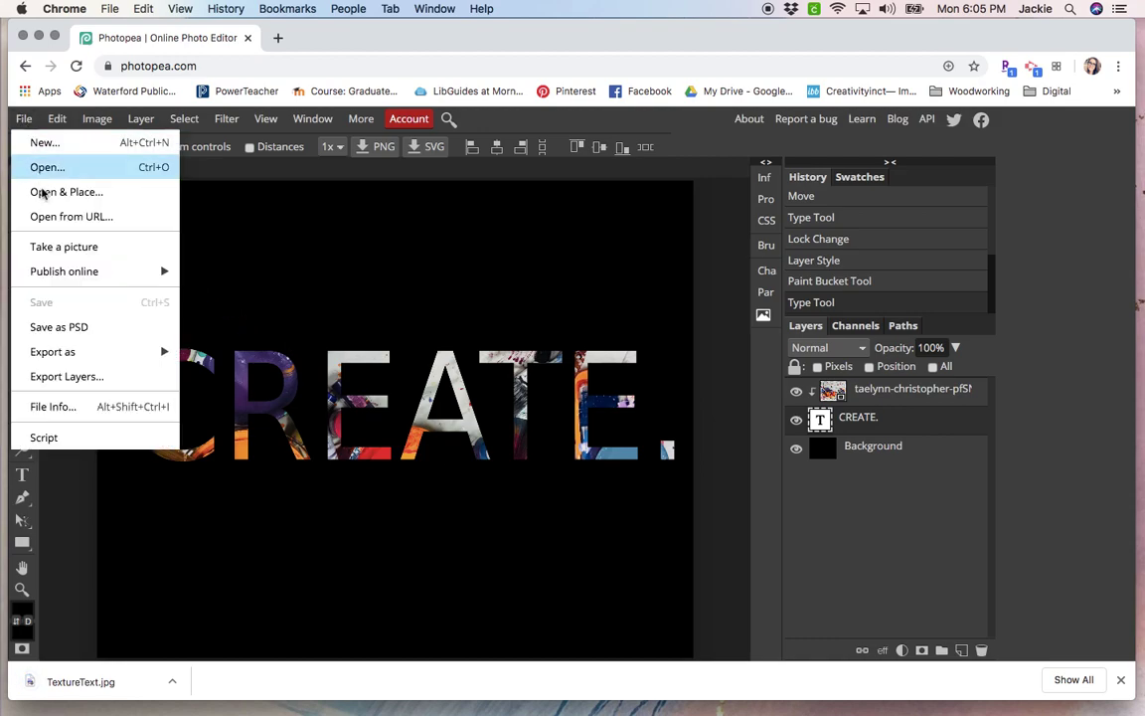
{"action": "left_click", "coordinate": [70, 330]}
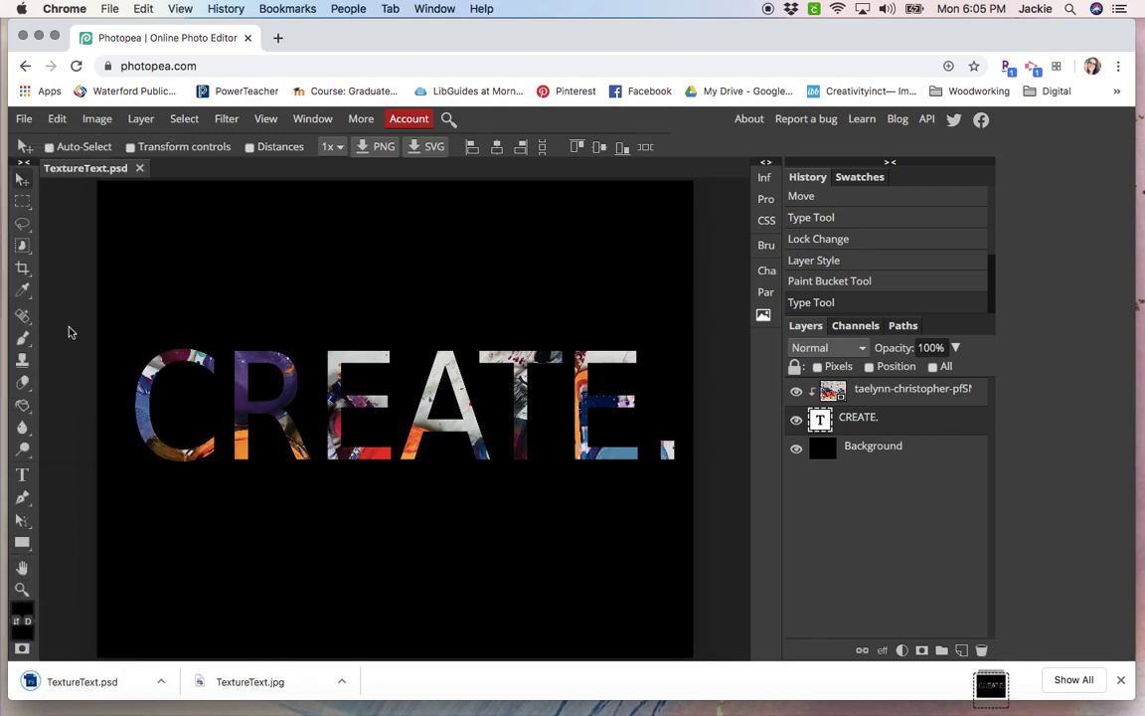
{"action": "left_click", "coordinate": [24, 119]}
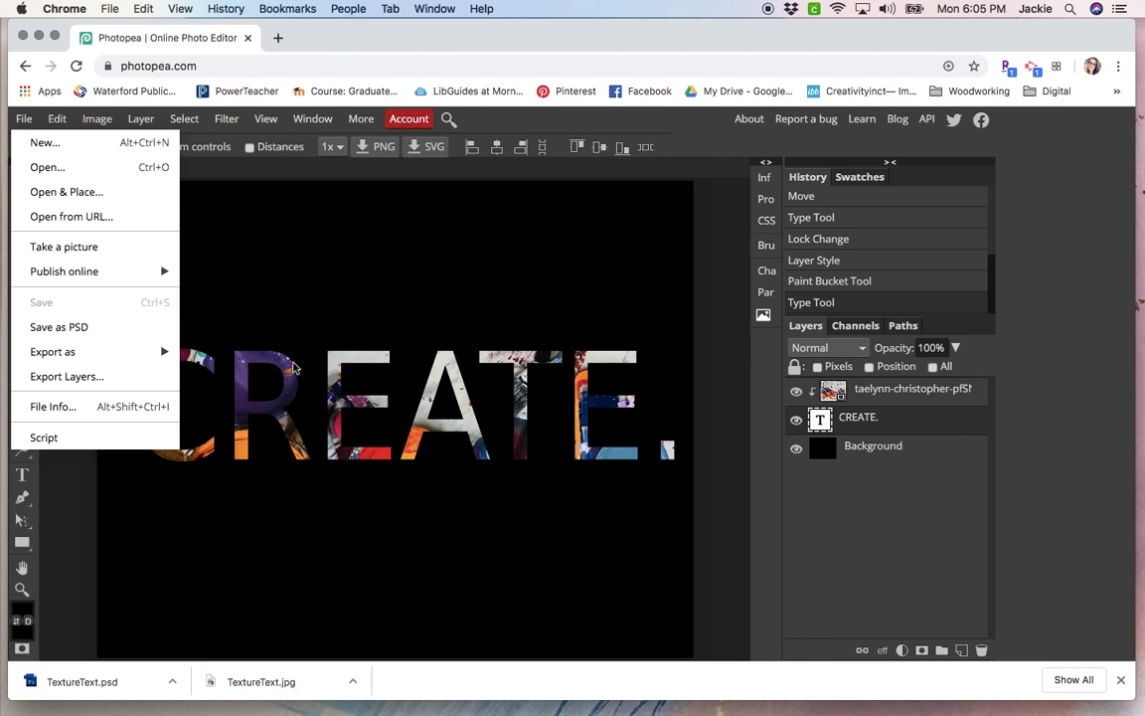
{"action": "left_click", "coordinate": [265, 389]}
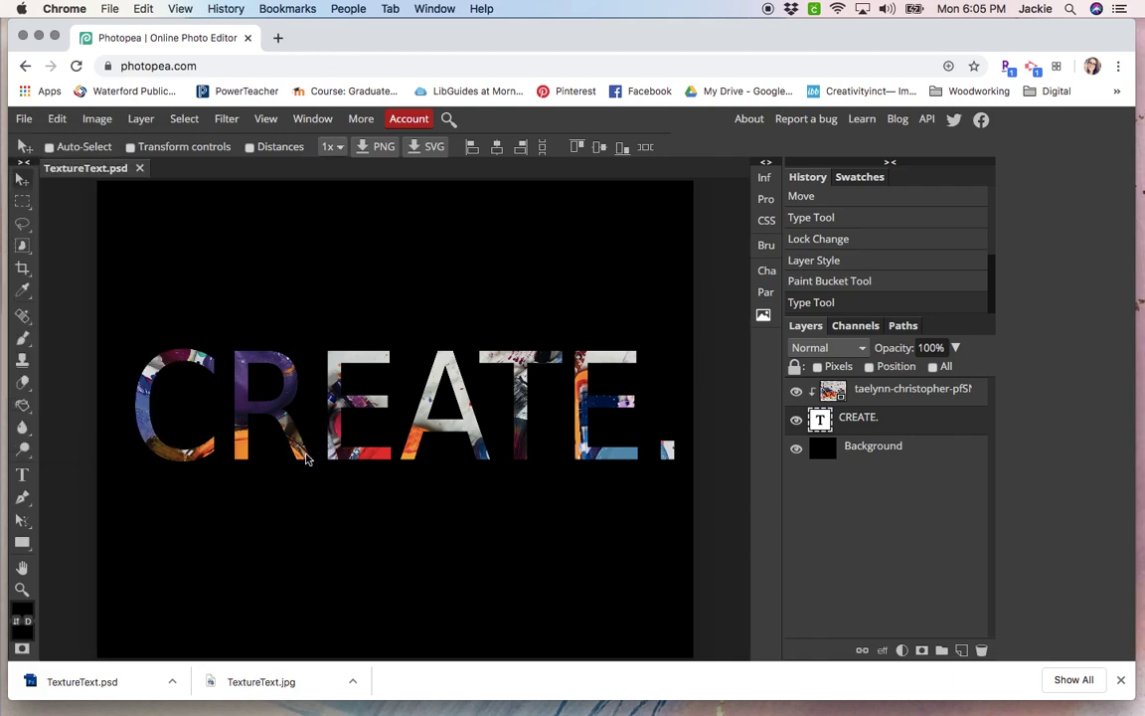
- Open the downloaded TextureText.jpg from Chrome's download bar
{"action": "left_click", "coordinate": [280, 678]}
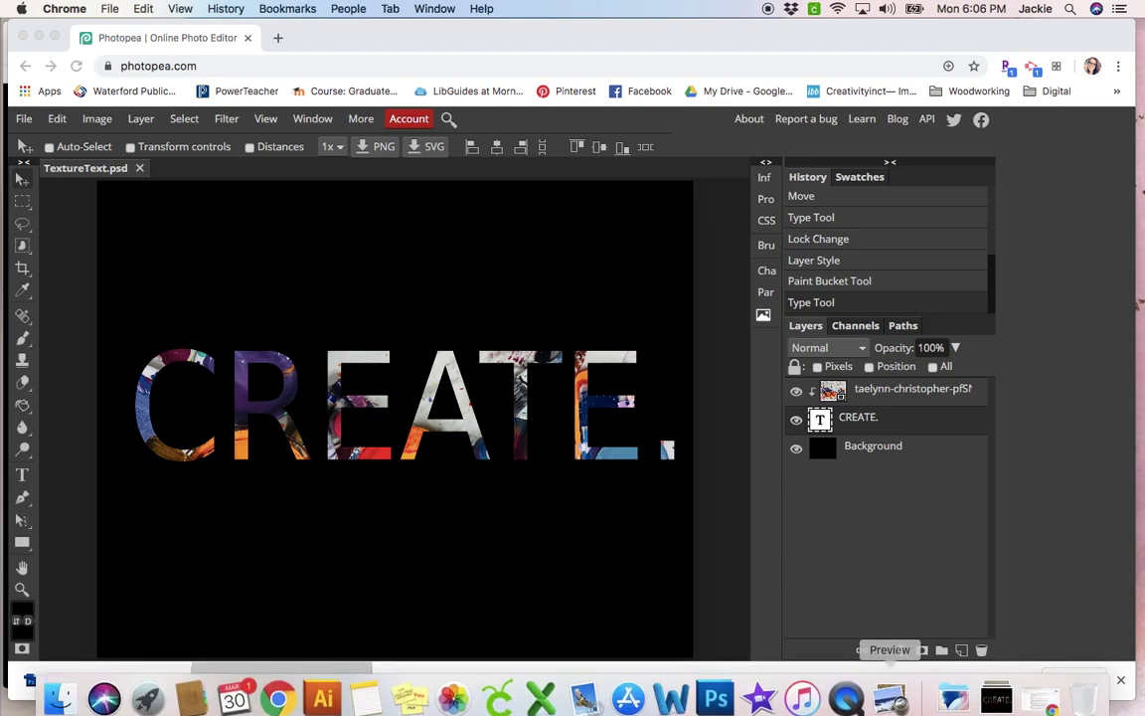
{"action": "left_click", "coordinate": [890, 689]}
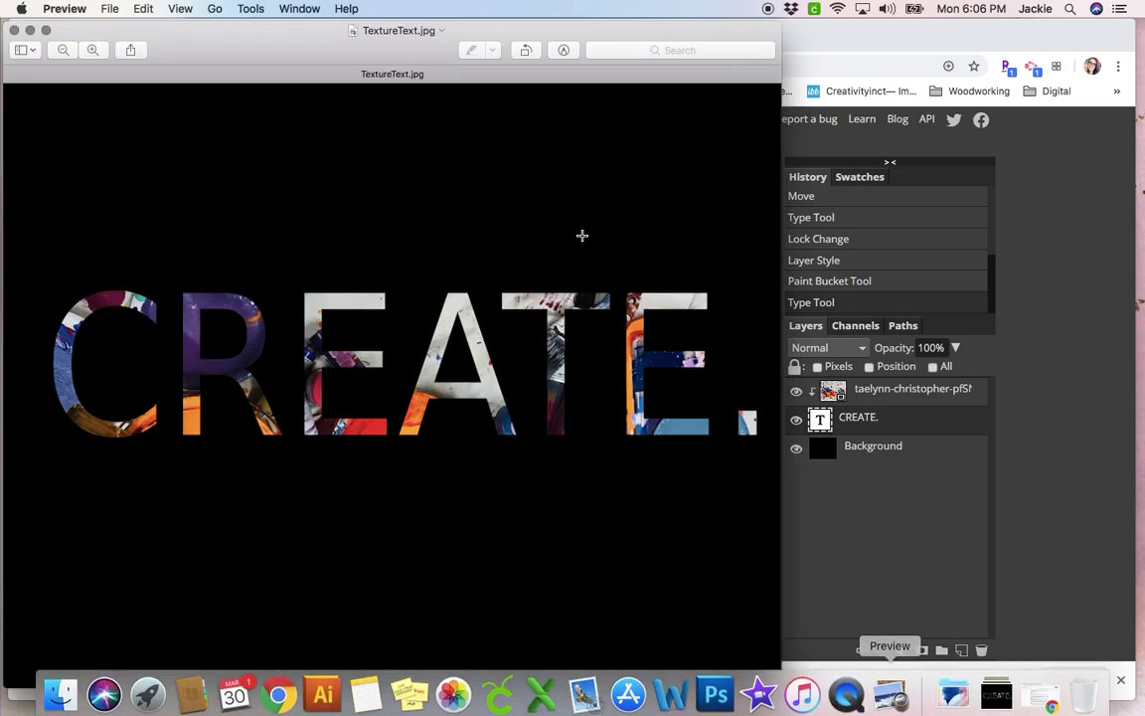